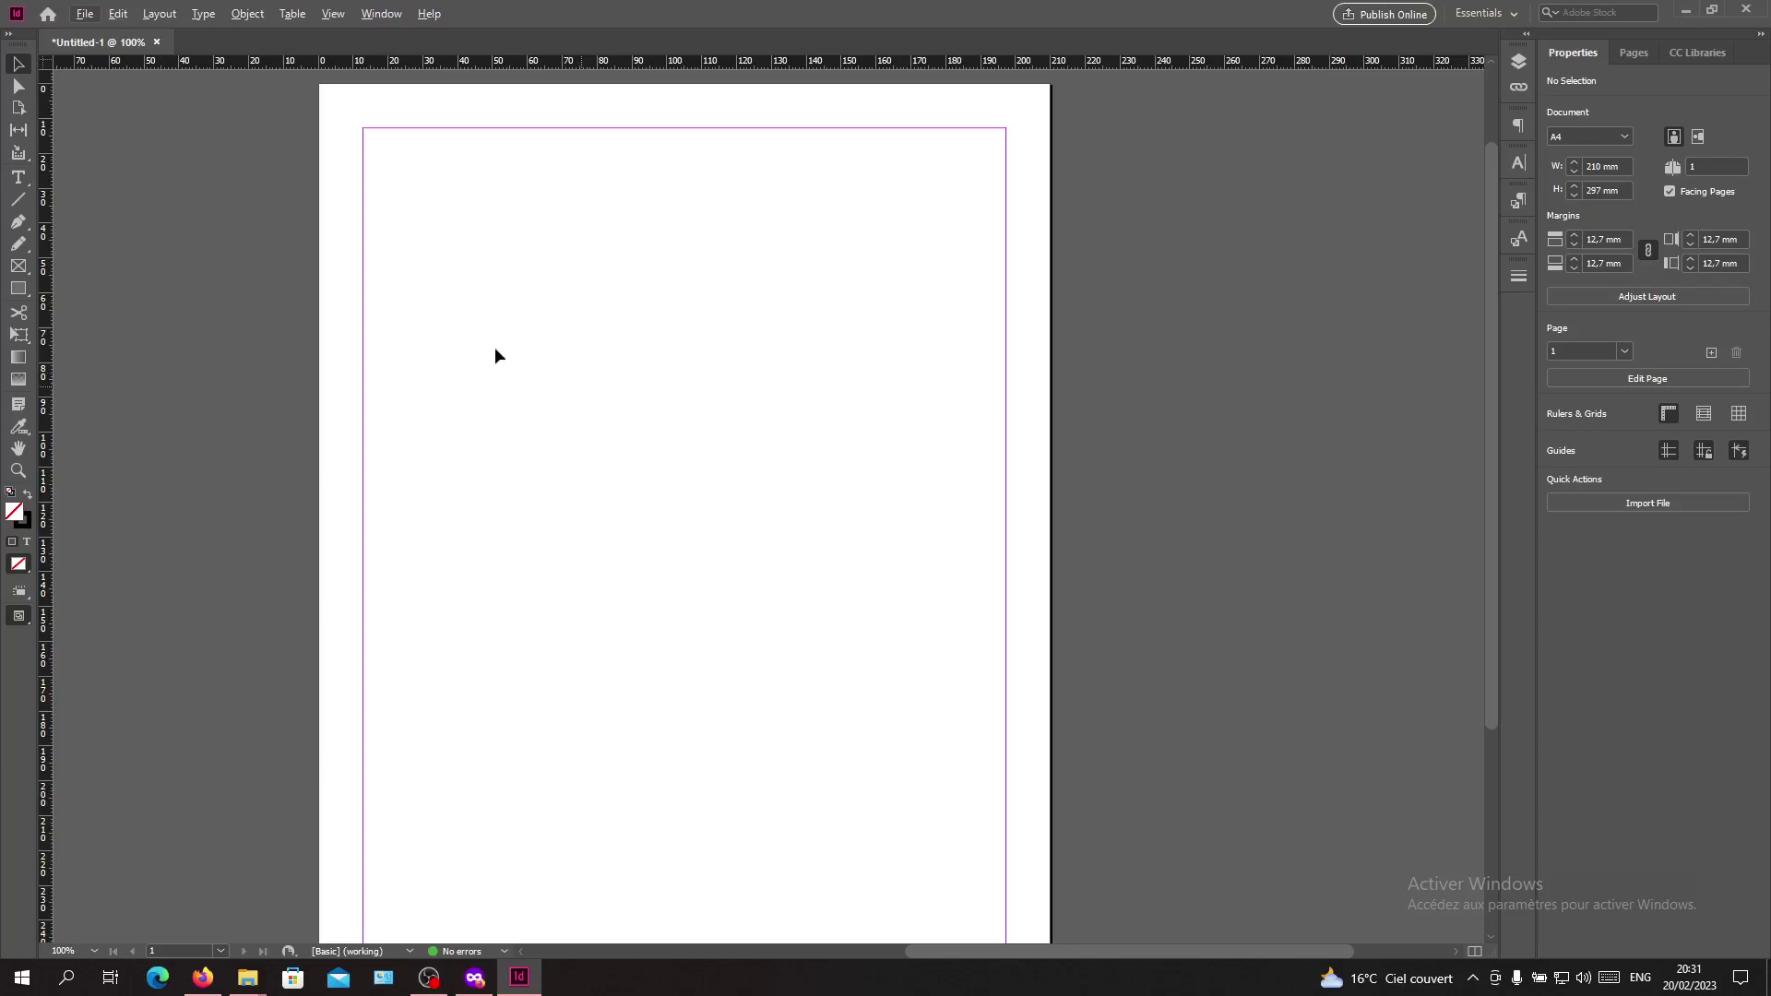
# - Float the Tools panel over the A4 page, then dock it back at the left edge
pyautogui.moveTo(20, 53); pyautogui.dragTo(435, 266)
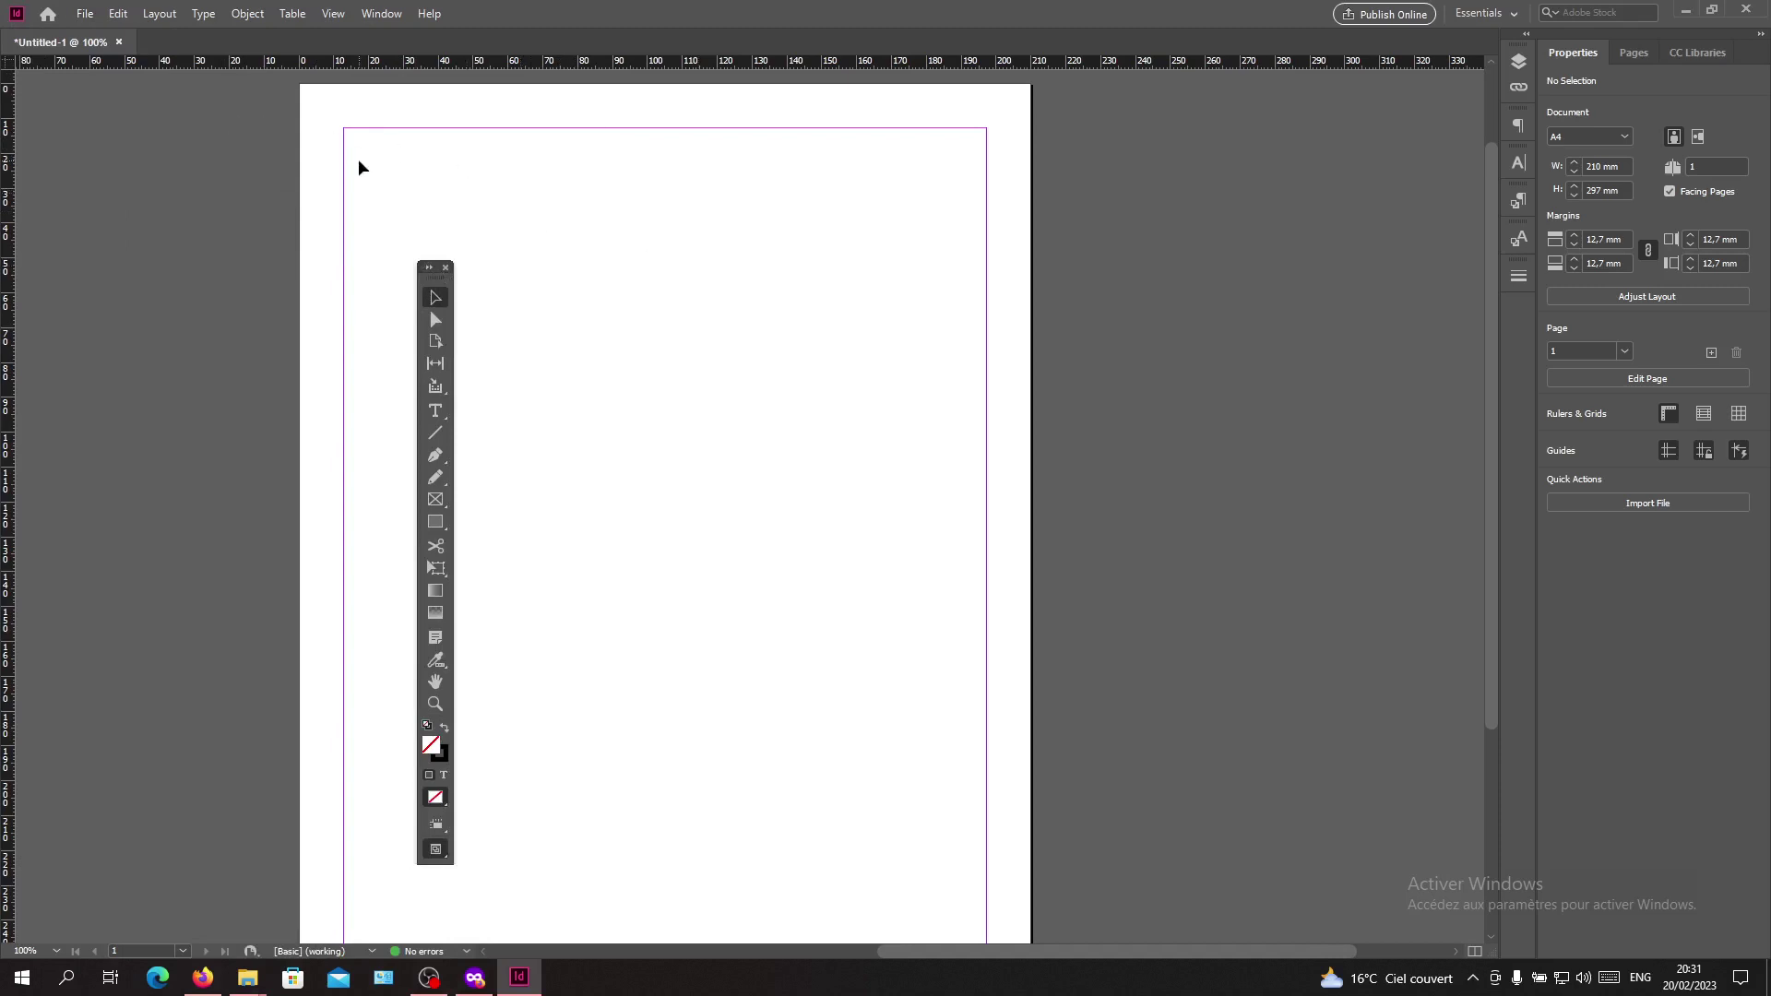
pyautogui.moveTo(445, 272); pyautogui.dragTo(27, 110)
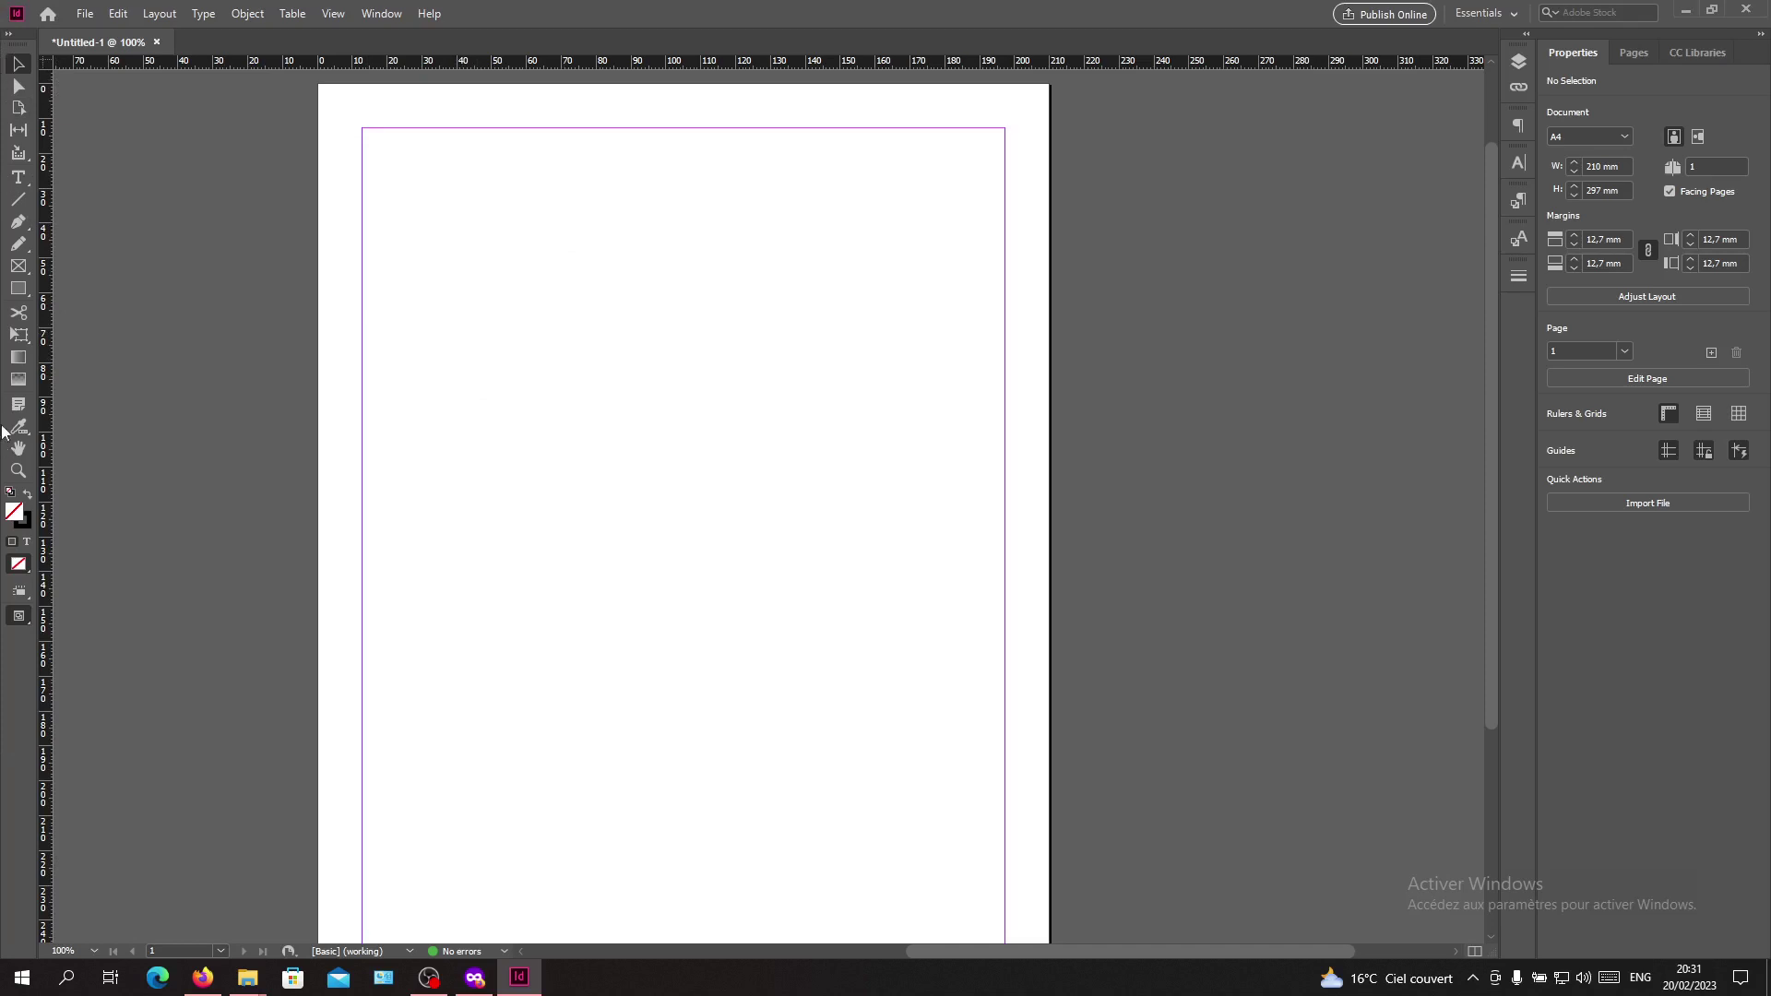
# - Float the Tools panel again, shift it left, and close it
pyautogui.moveTo(29, 53)
pyautogui.mouseDown()
pyautogui.moveTo(303, 161)
pyautogui.moveTo(3, 103)
pyautogui.moveTo(271, 184)
pyautogui.mouseUp()
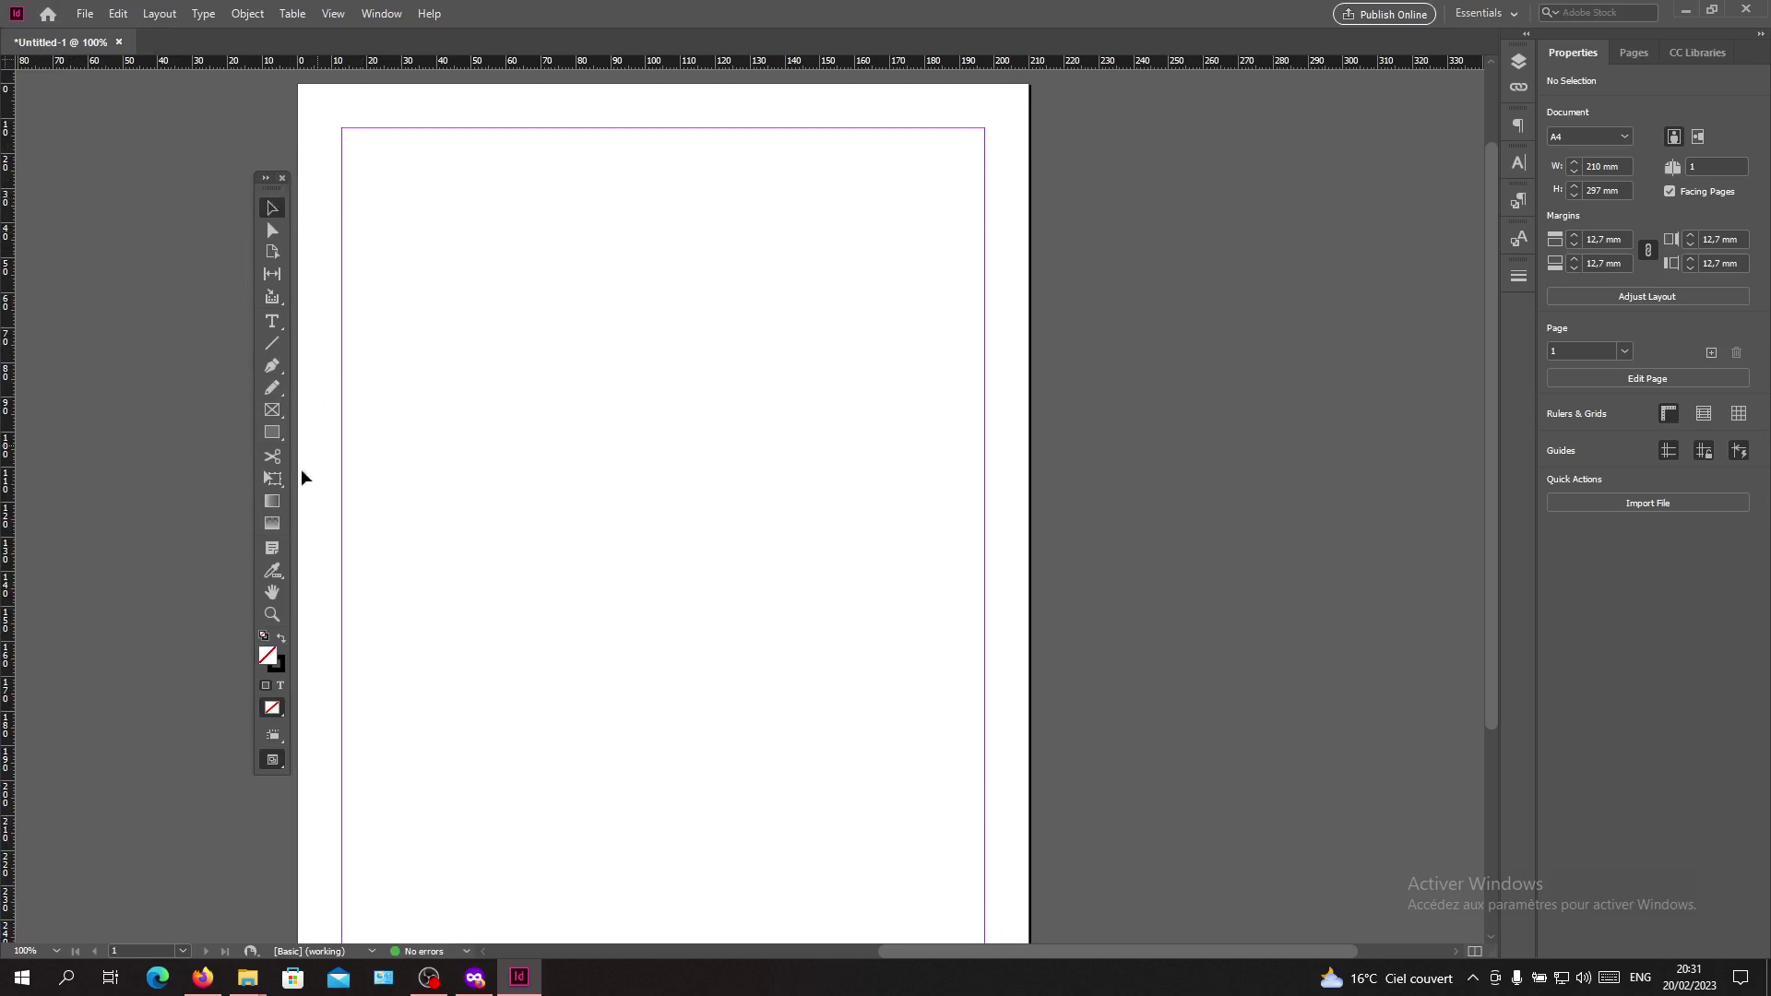
pyautogui.moveTo(269, 181)
pyautogui.mouseDown()
pyautogui.moveTo(4, 145)
pyautogui.moveTo(189, 168)
pyautogui.mouseUp()
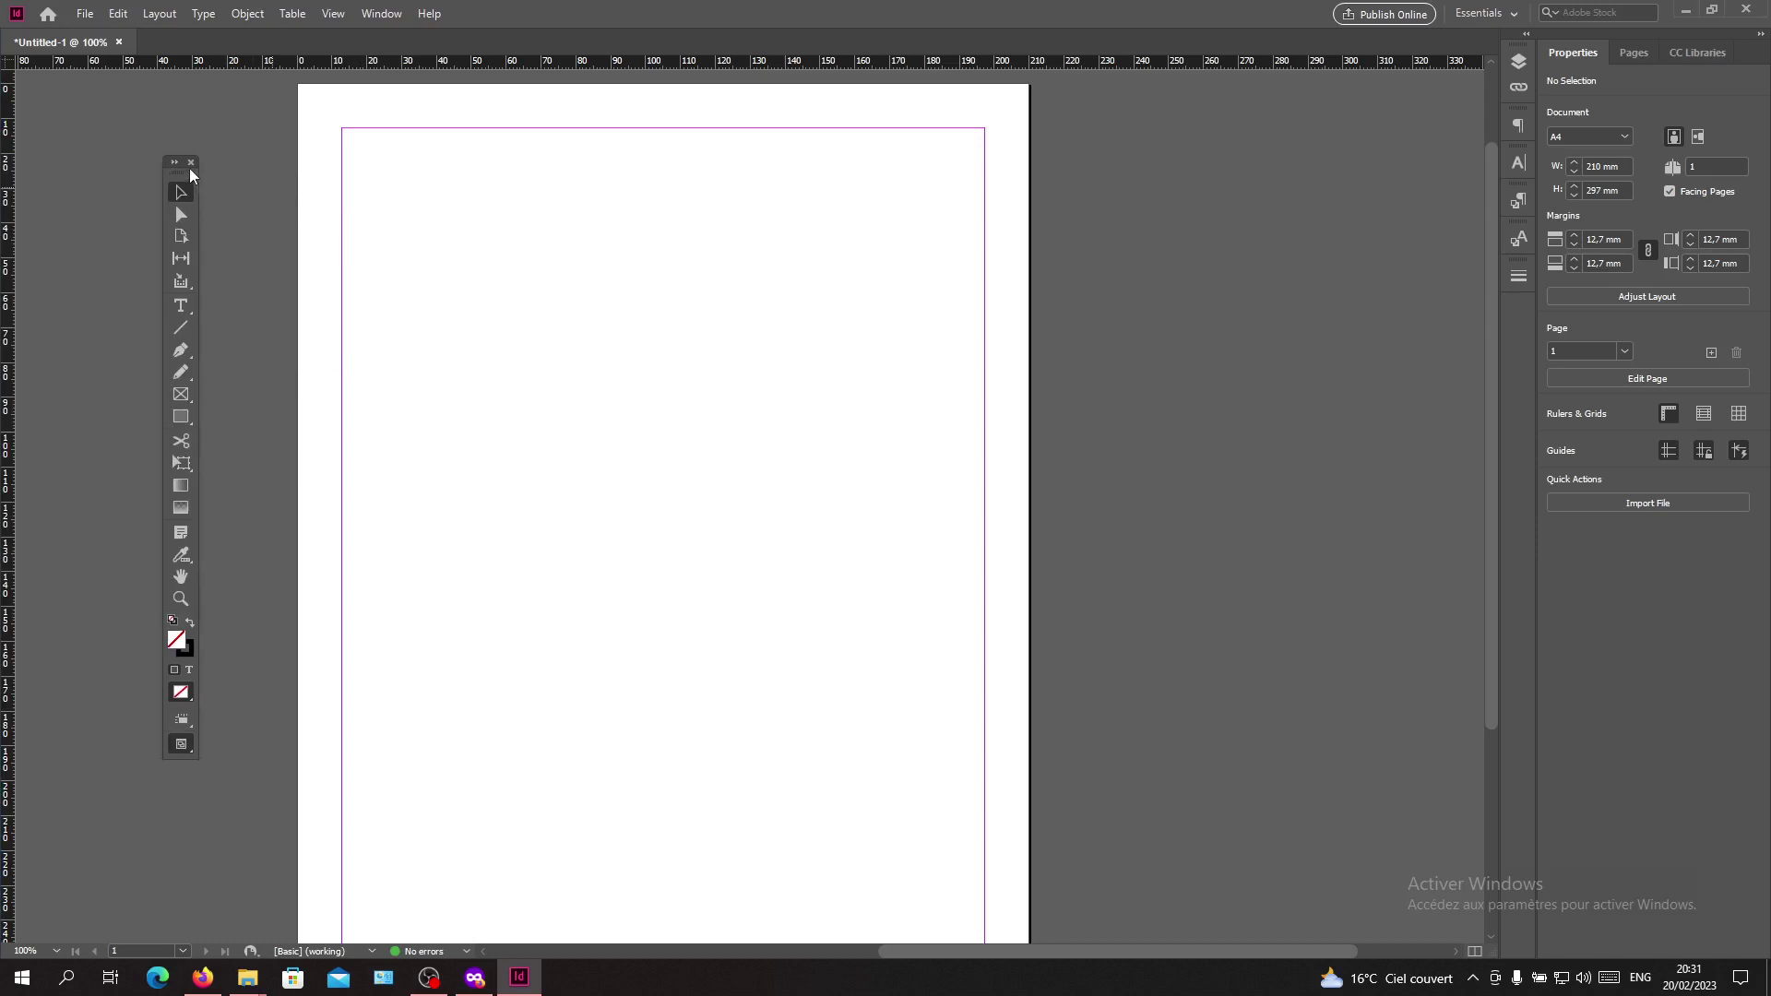
pyautogui.click(189, 163)
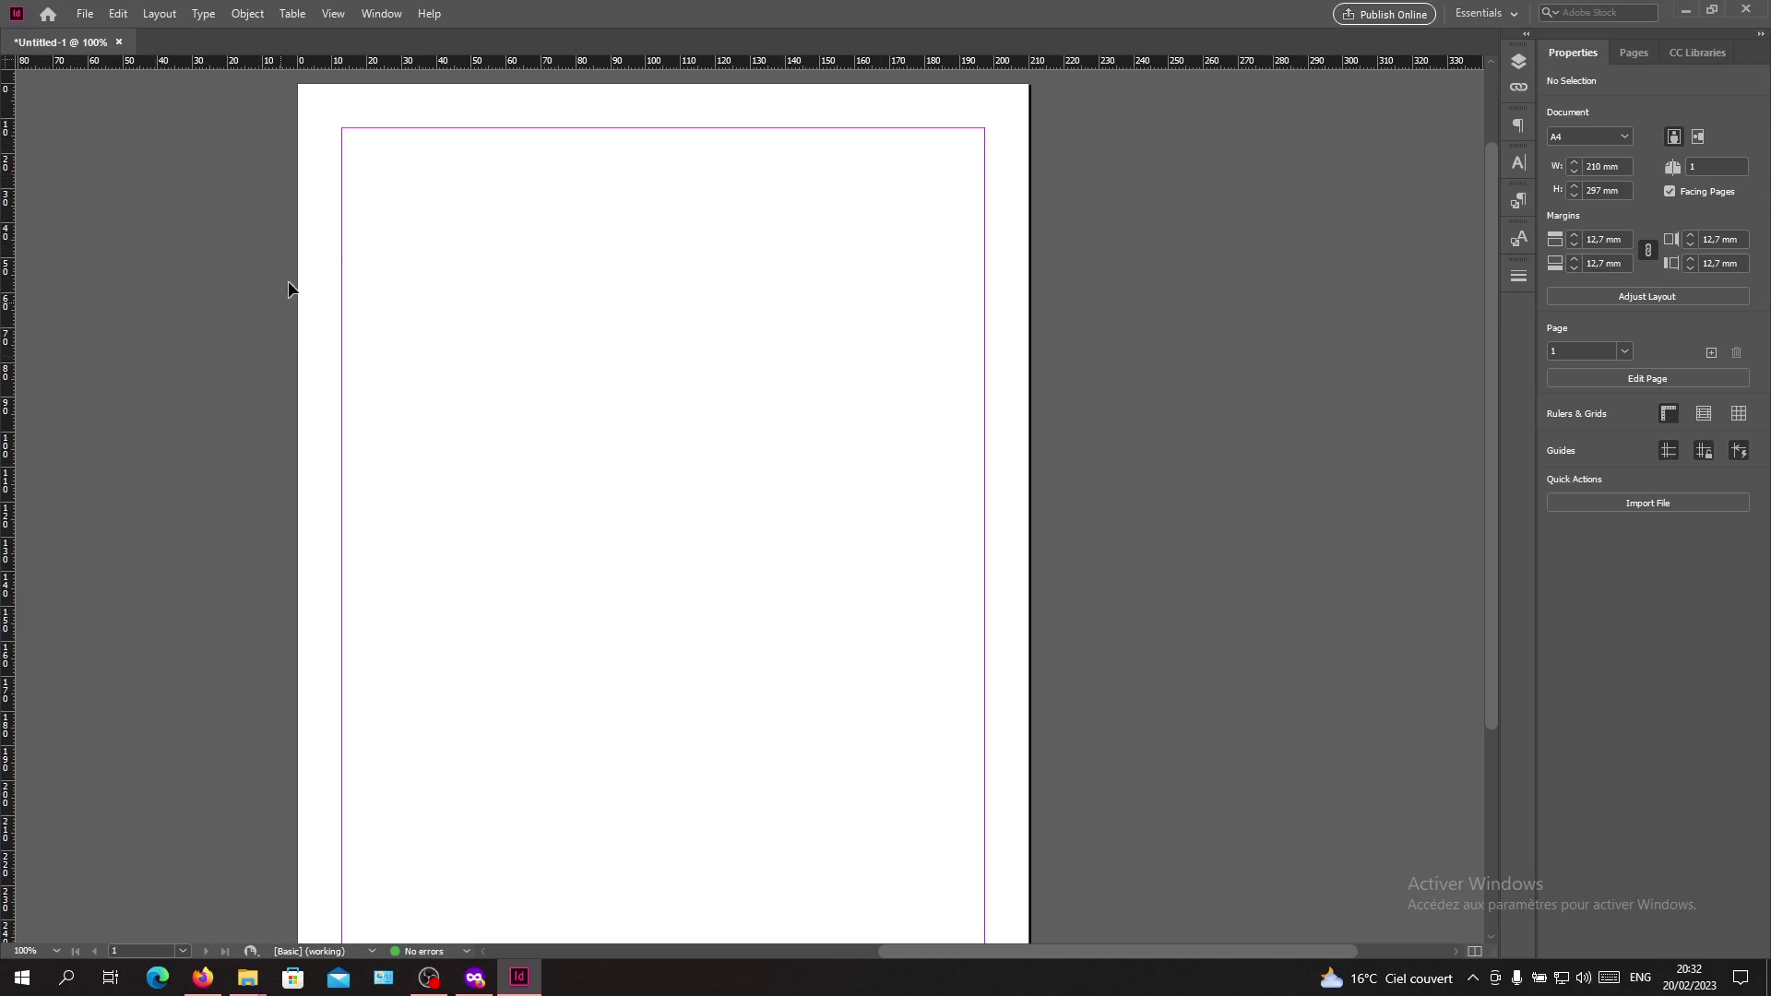
# - Reopen the Tools panel from the Window menu as a floating panel
pyautogui.click(380, 14)
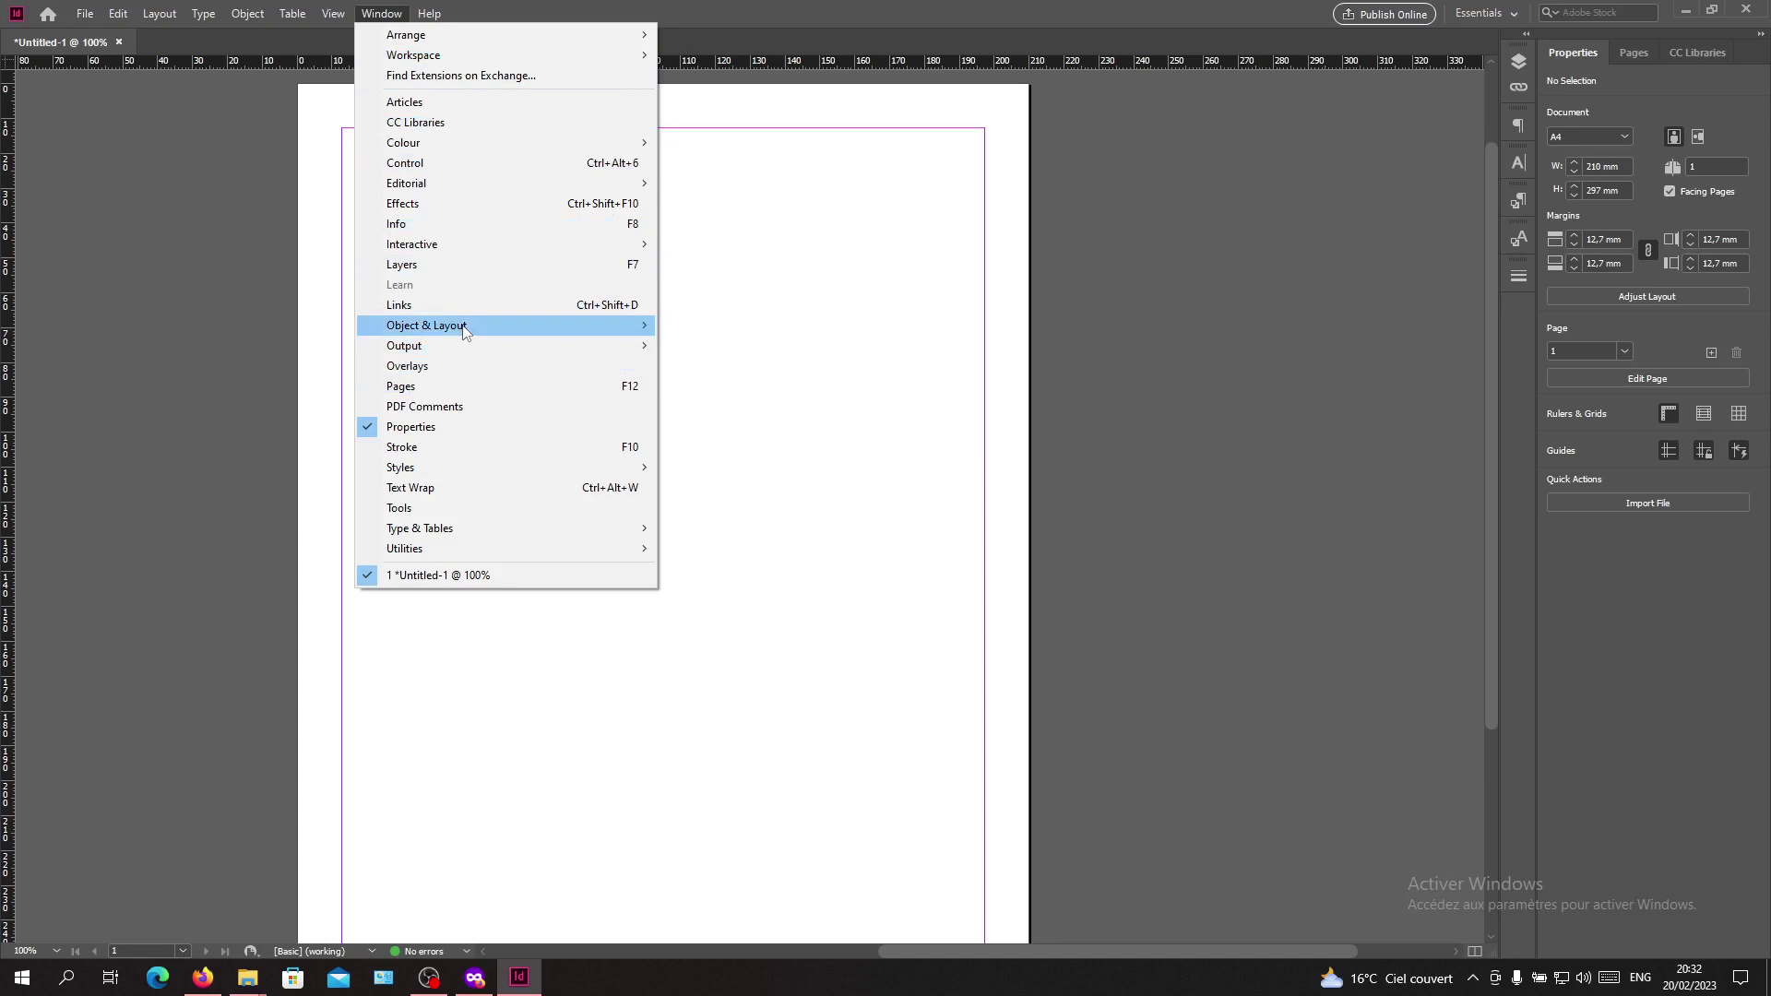
pyautogui.click(513, 508)
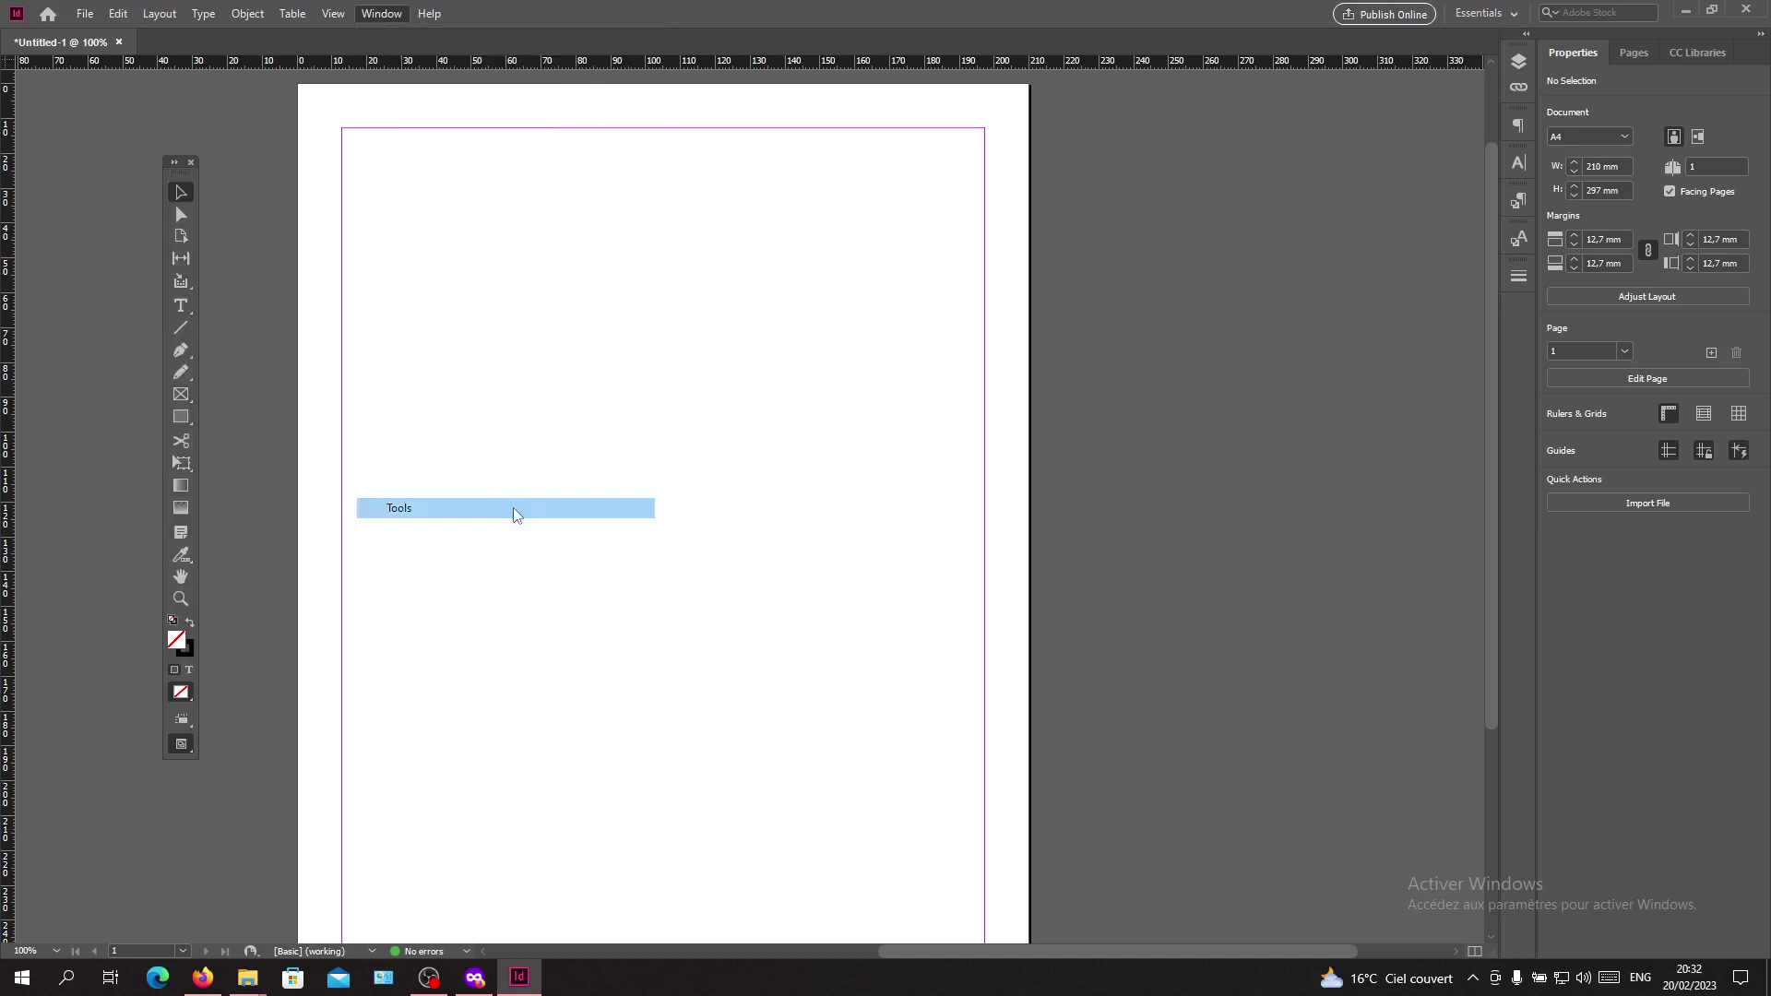
# - Move the floating Tools panel across the page and dock it left, then float and close it
pyautogui.moveTo(184, 179); pyautogui.dragTo(614, 235)
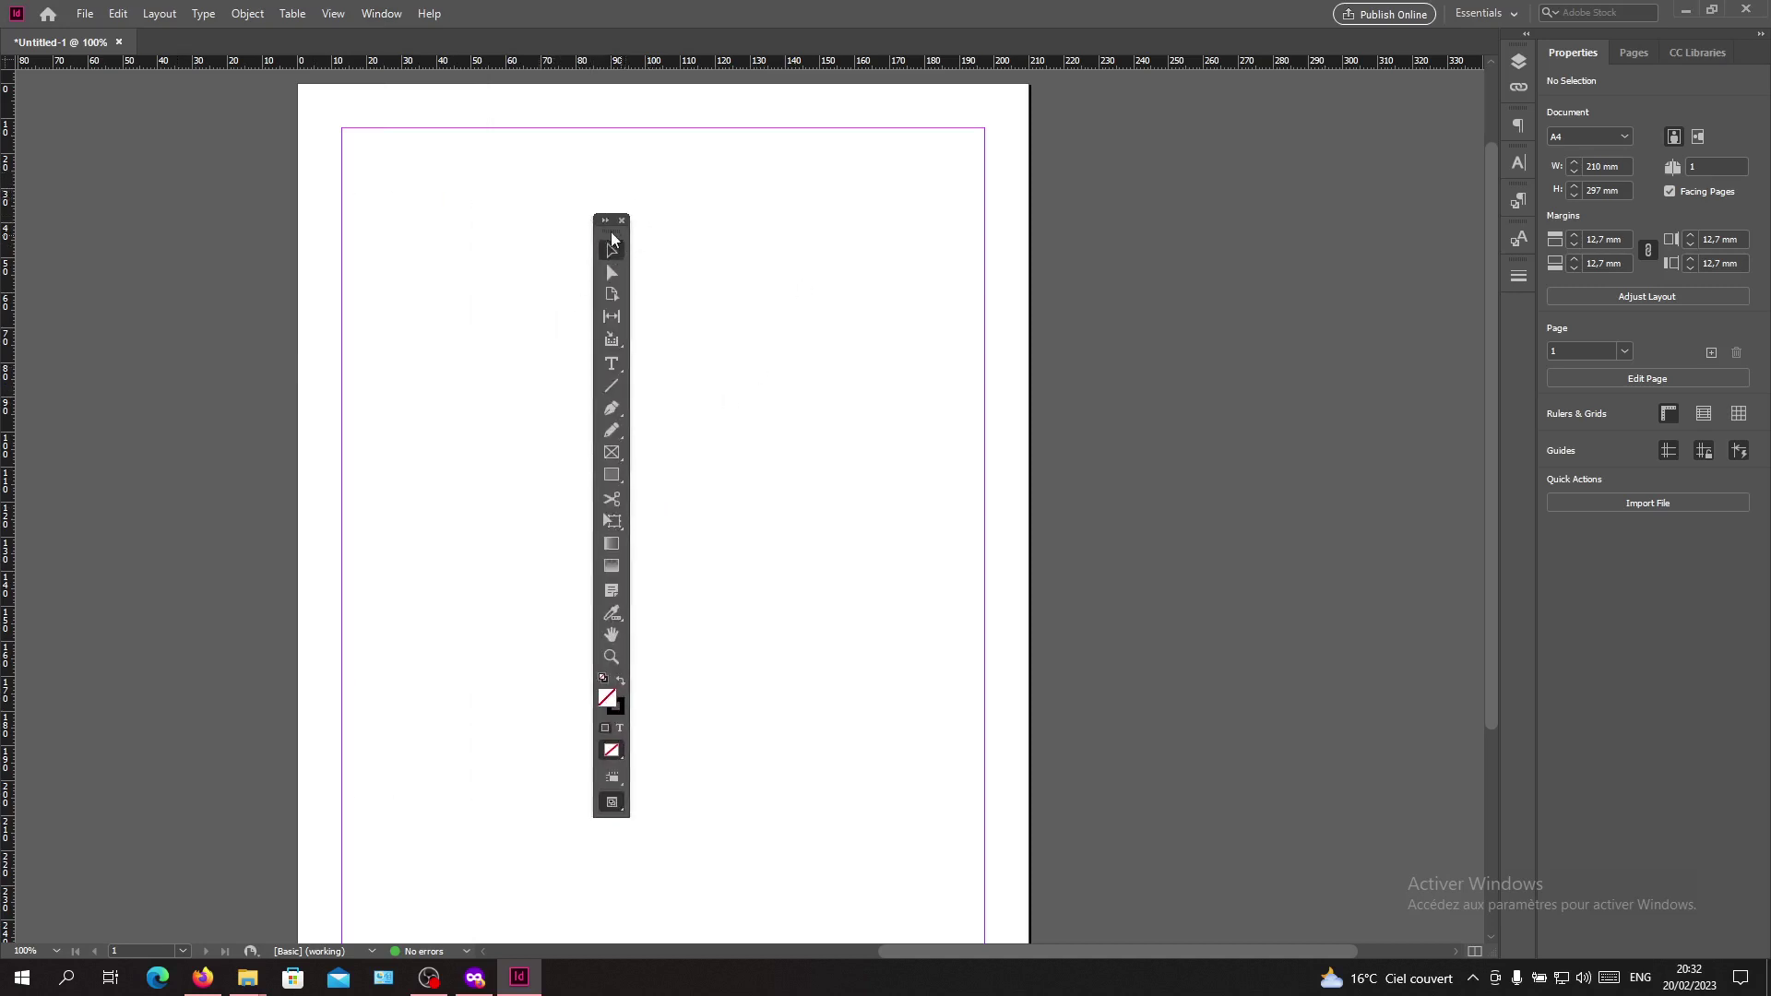
pyautogui.moveTo(612, 231)
pyautogui.mouseDown()
pyautogui.moveTo(443, 156)
pyautogui.moveTo(361, 149)
pyautogui.moveTo(1638, 471)
pyautogui.moveTo(1513, 401)
pyautogui.moveTo(1518, 356)
pyautogui.moveTo(1547, 355)
pyautogui.moveTo(1531, 349)
pyautogui.mouseUp()
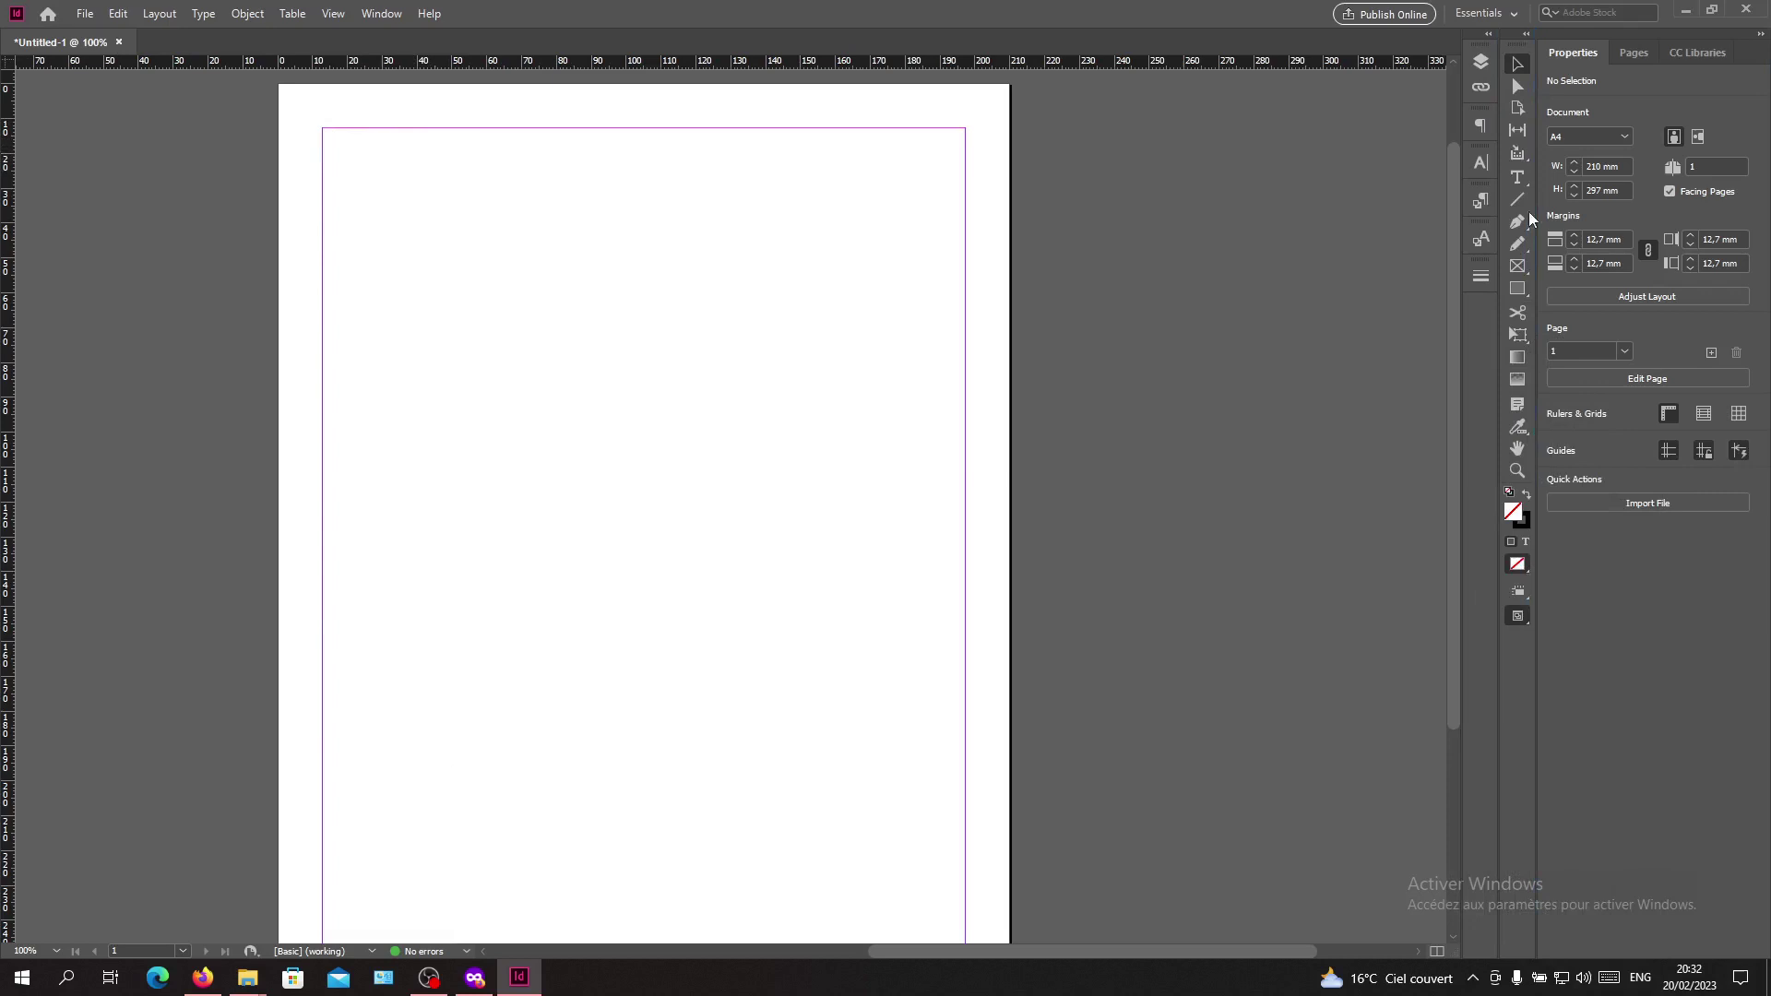
pyautogui.moveTo(1507, 51)
pyautogui.mouseDown()
pyautogui.moveTo(373, 242)
pyautogui.moveTo(21, 236)
pyautogui.mouseUp()
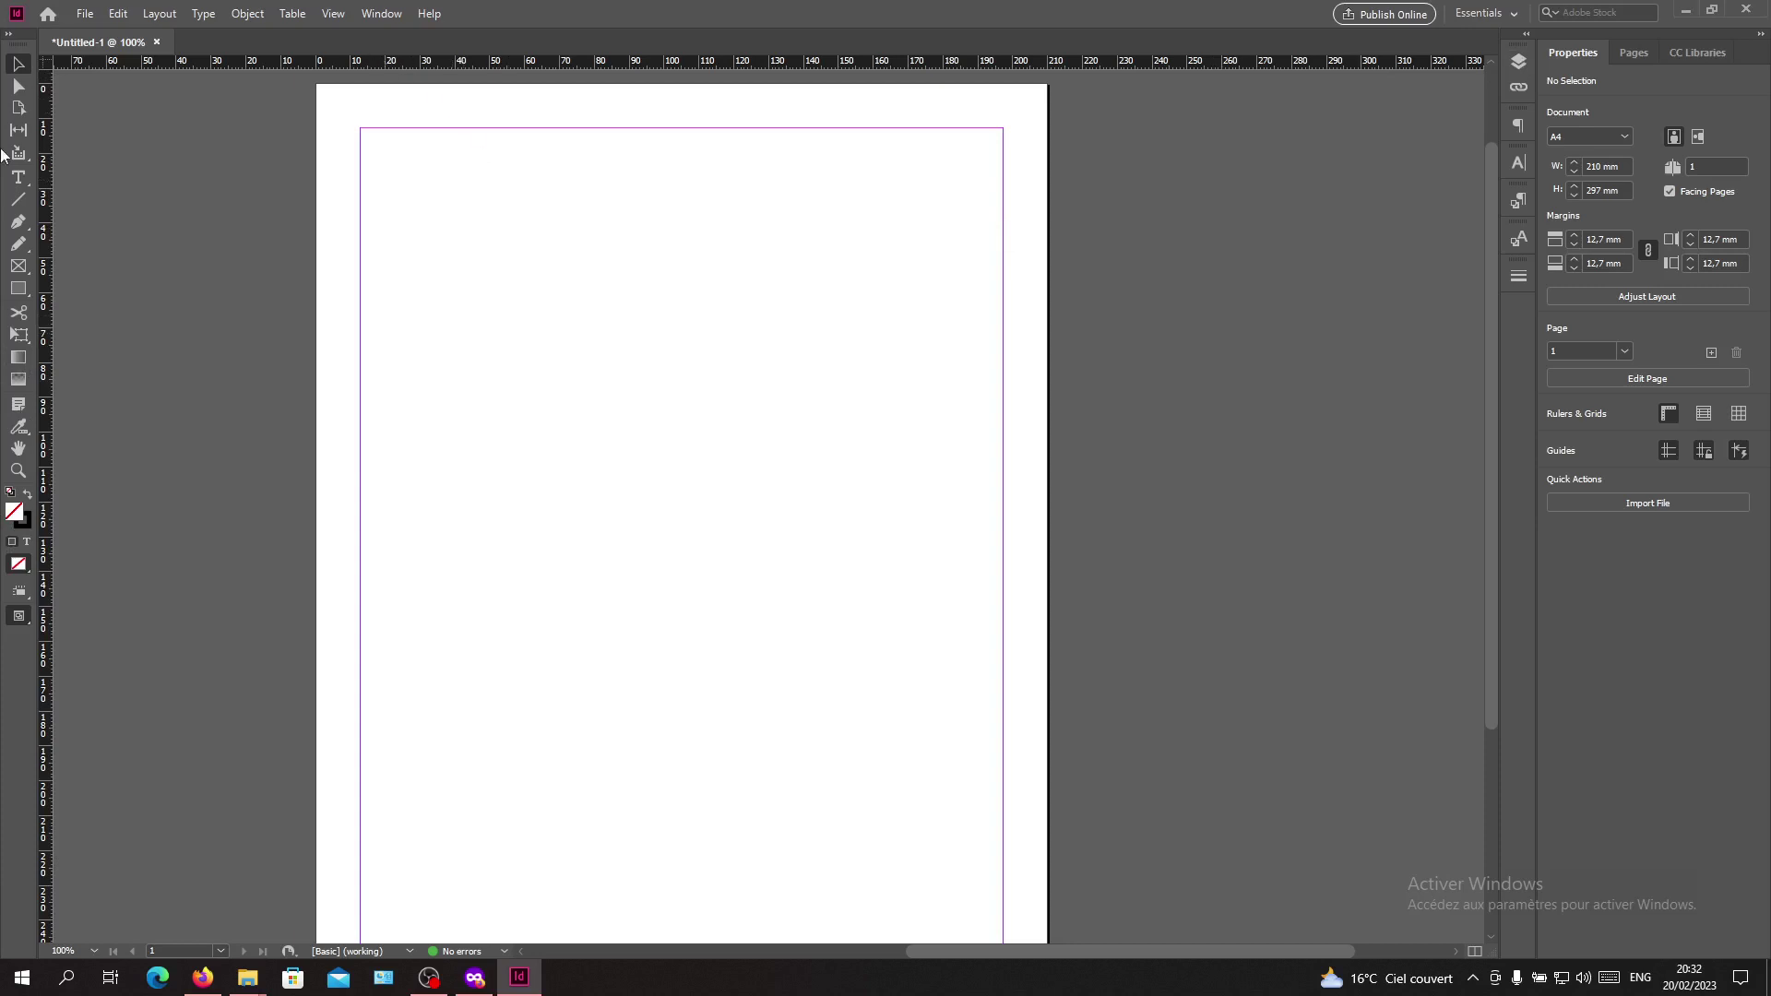
pyautogui.moveTo(18, 55); pyautogui.dragTo(468, 178)
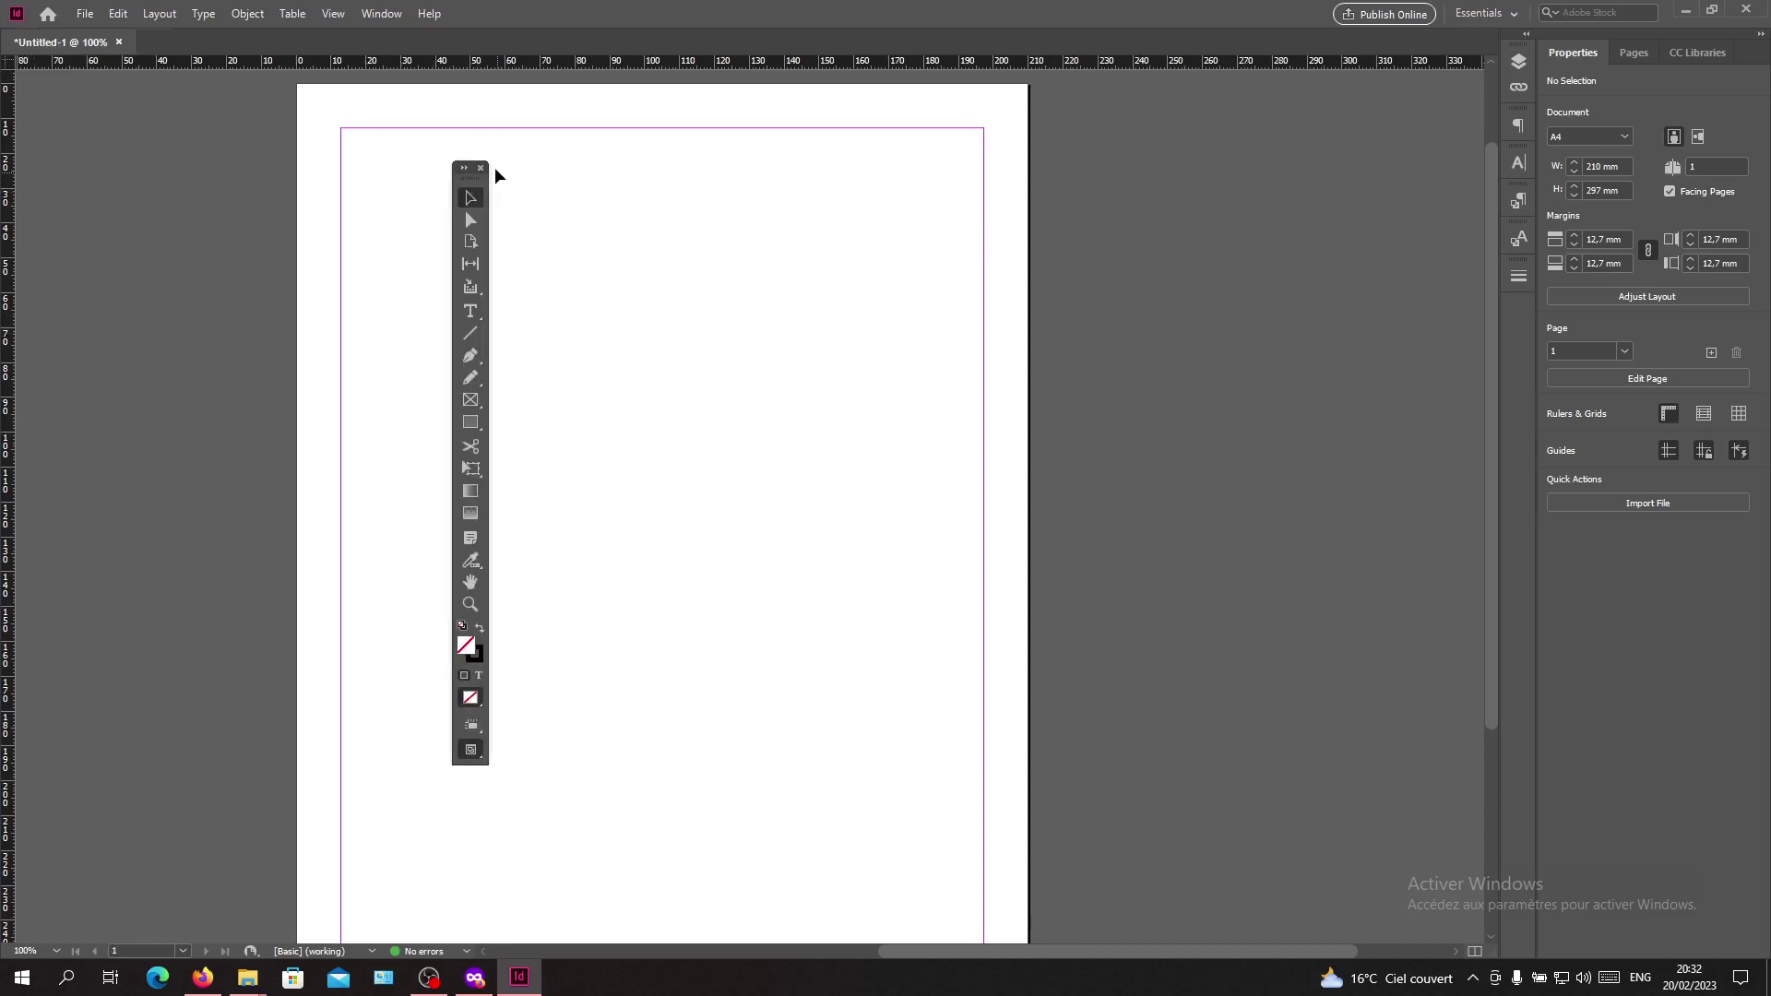
pyautogui.click(488, 173)
pyautogui.click(381, 13)
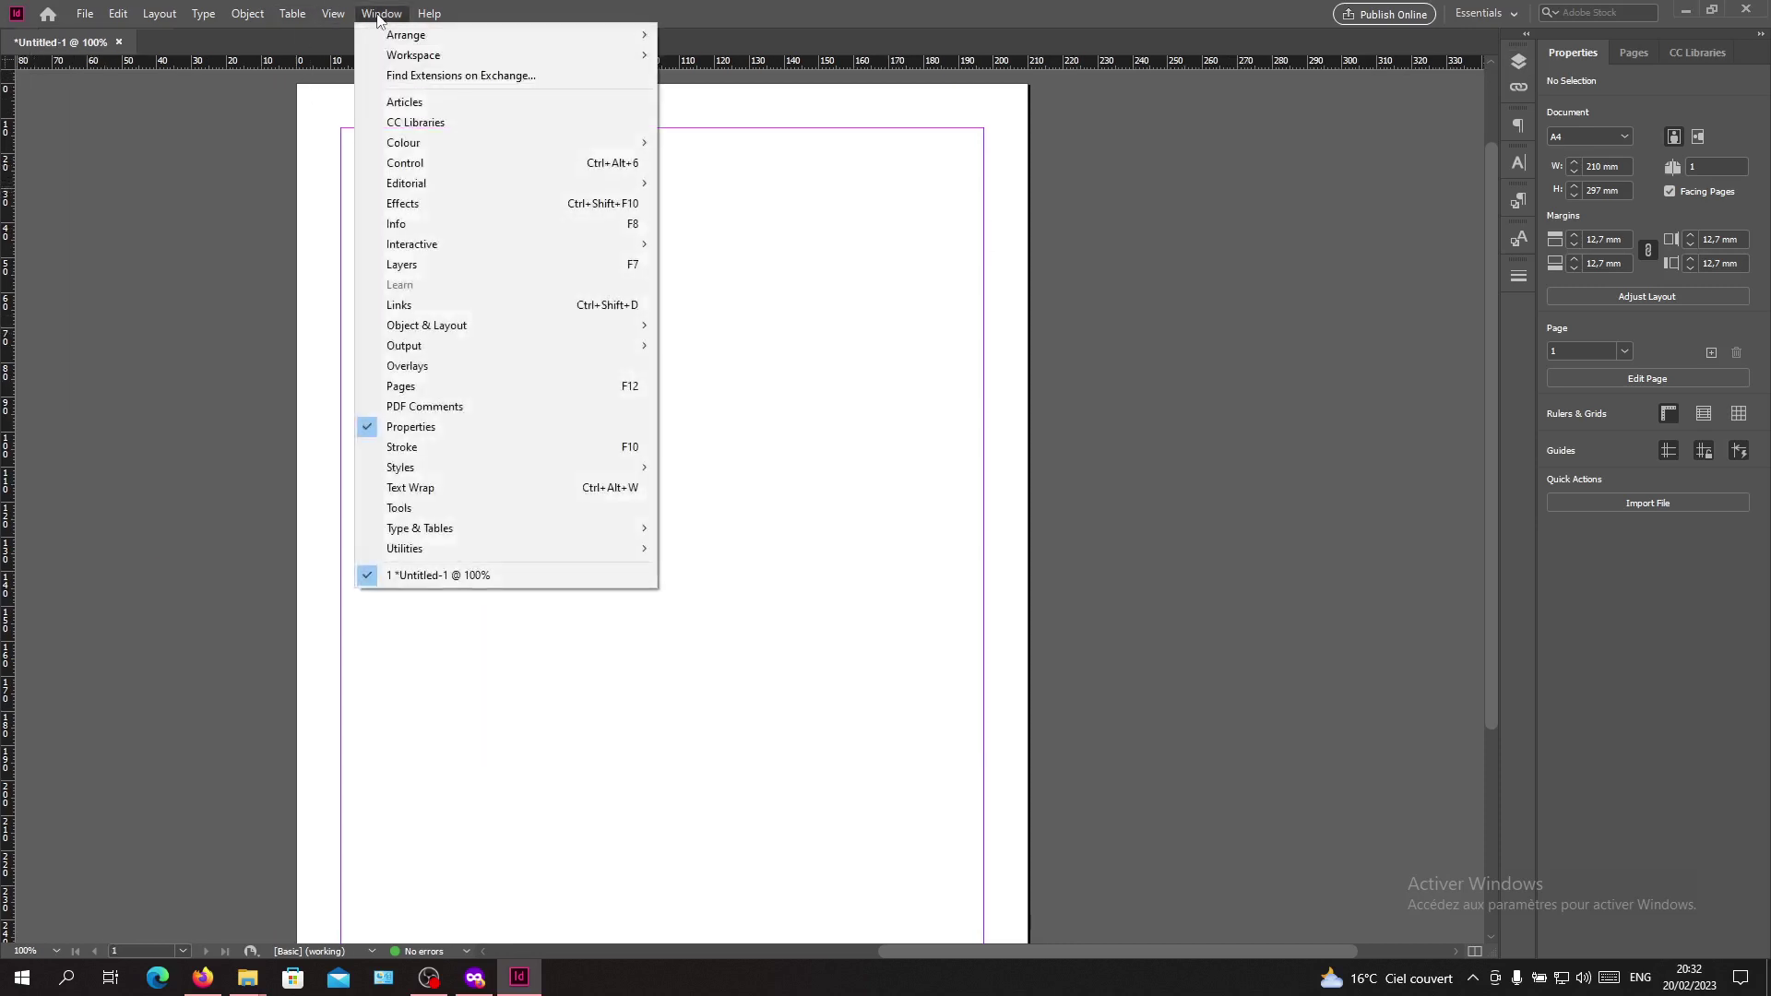
pyautogui.moveTo(414, 55)
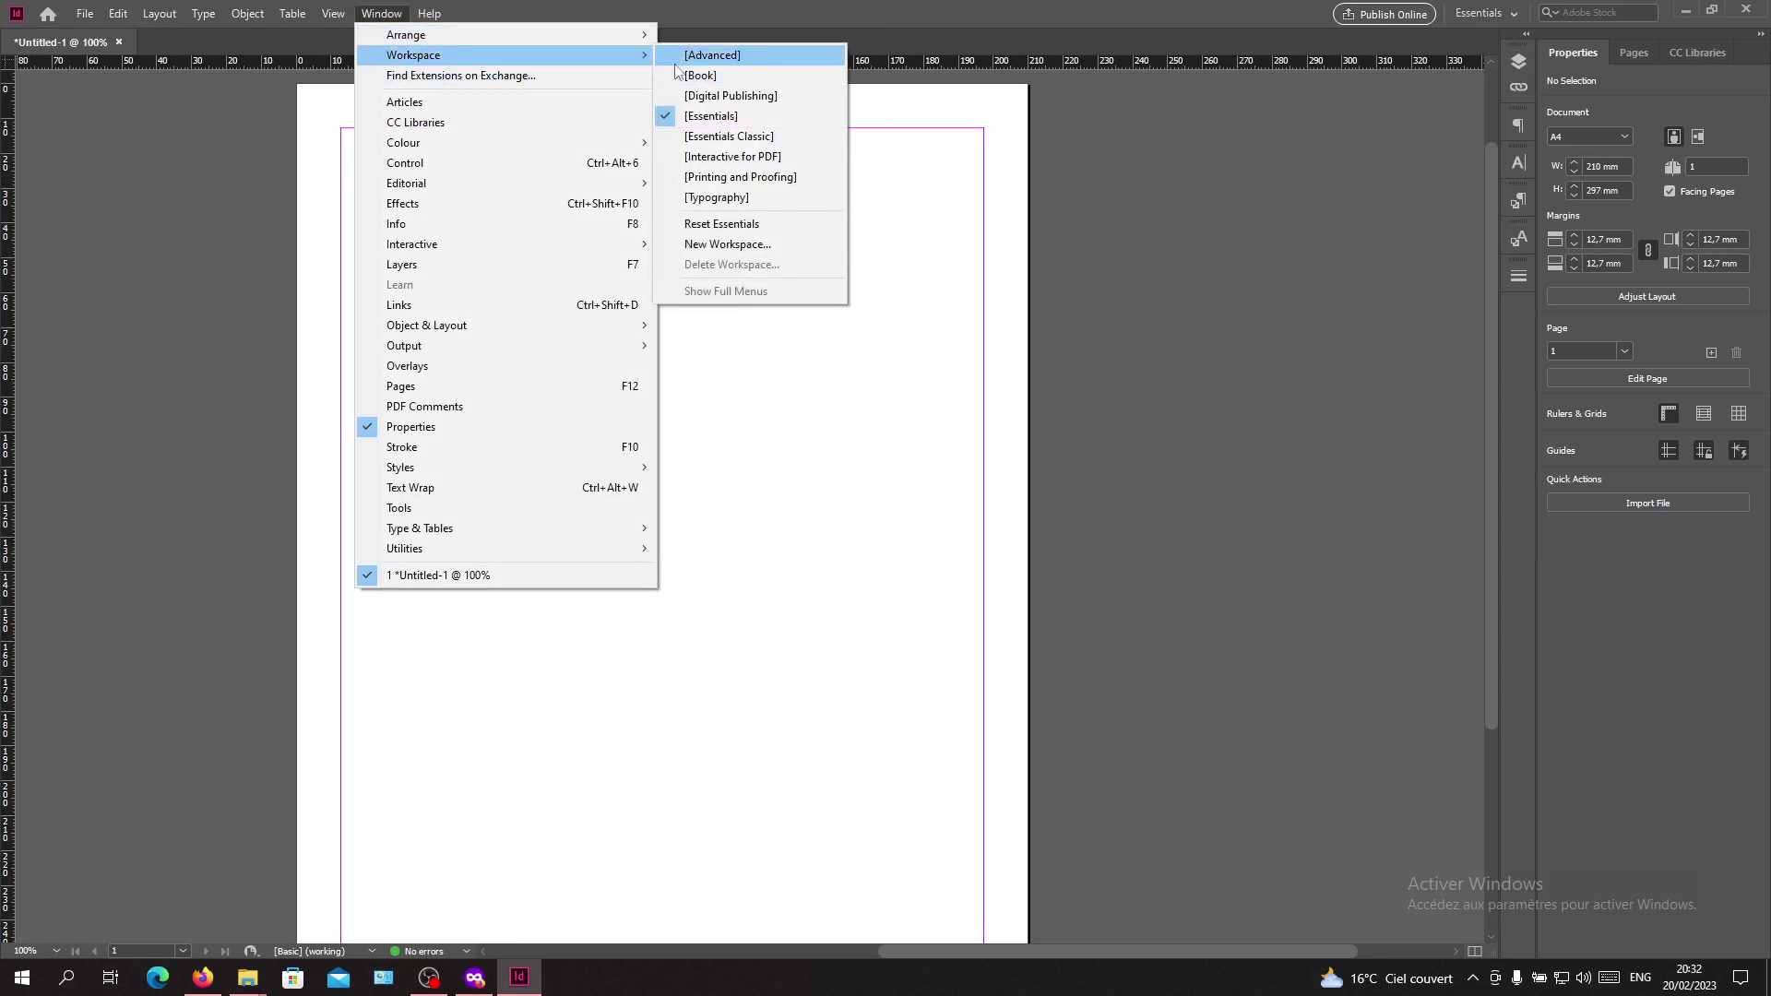
pyautogui.click(703, 96)
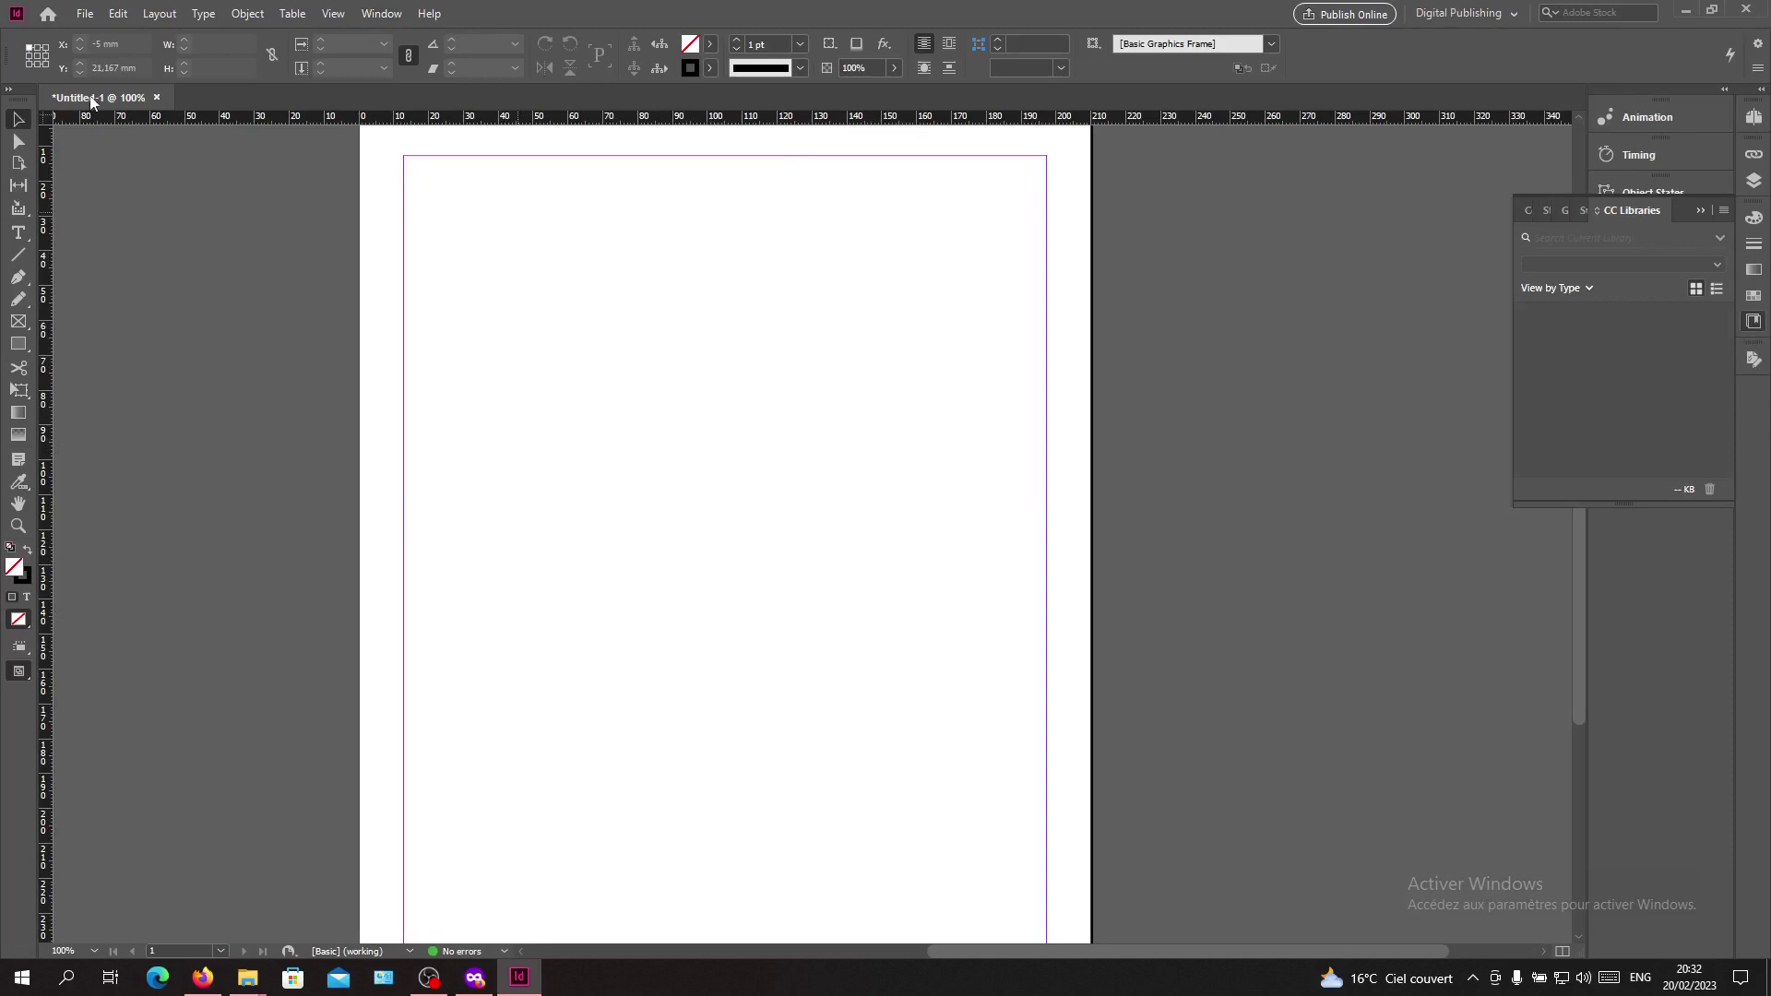
pyautogui.click(383, 14)
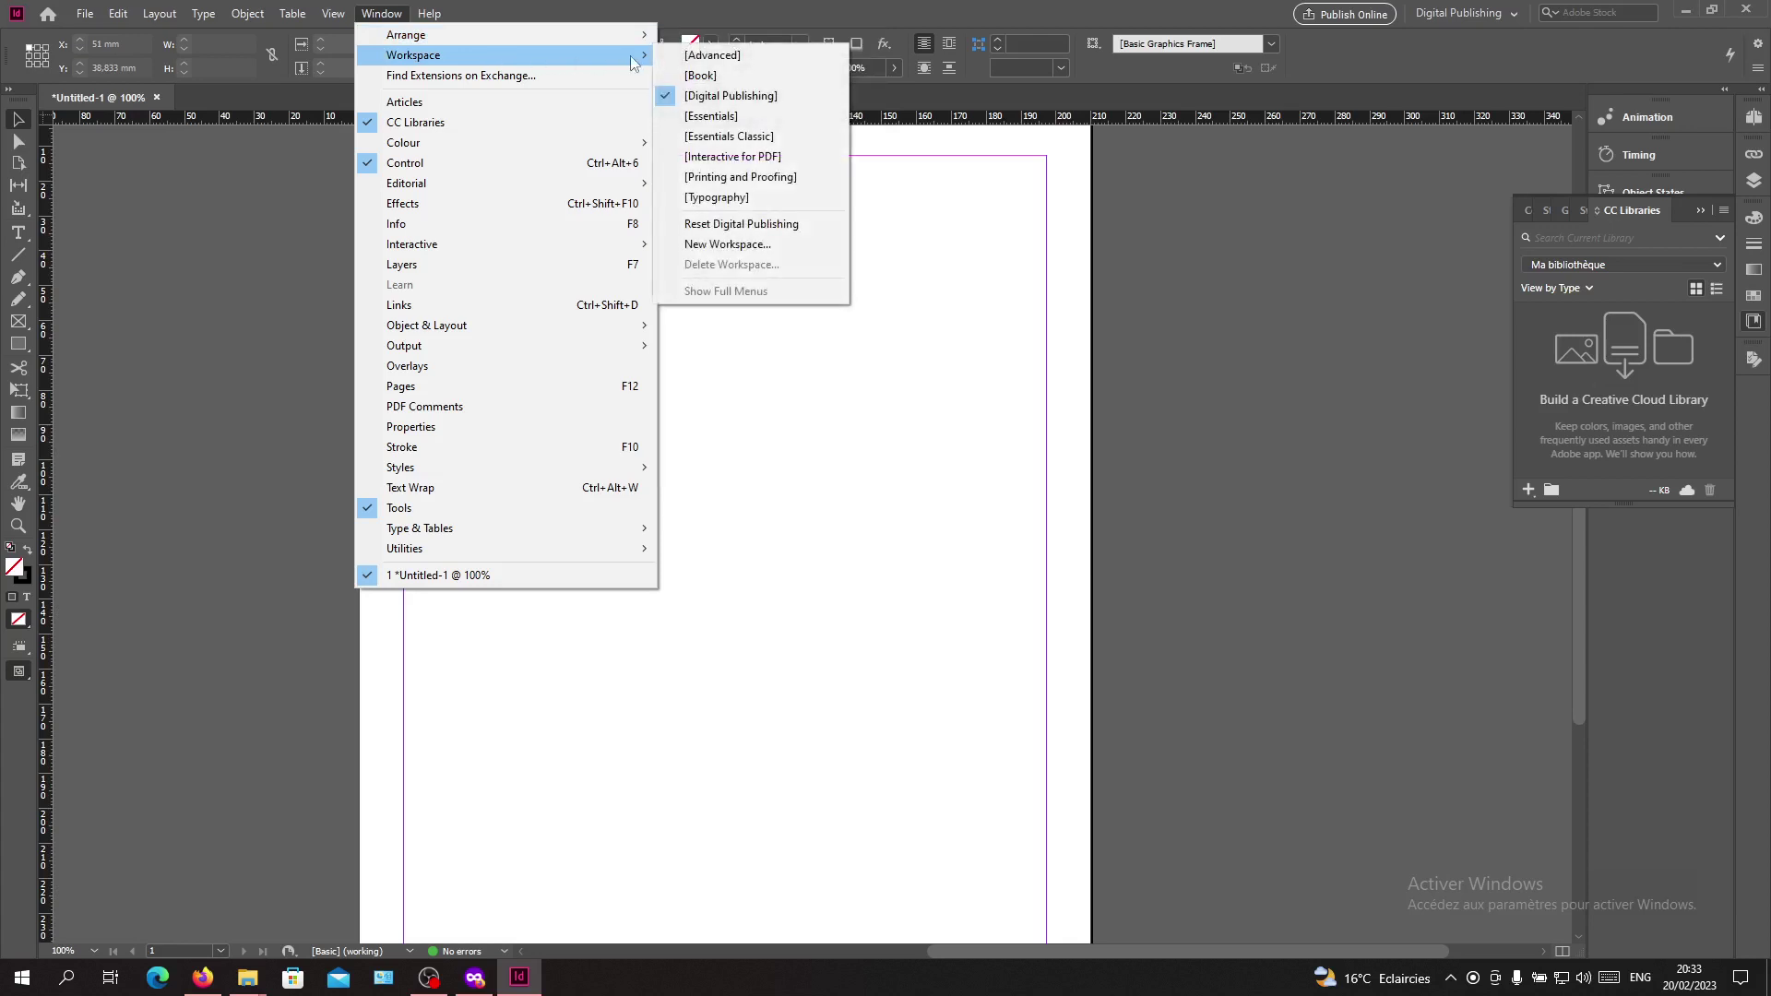
pyautogui.moveTo(413, 55)
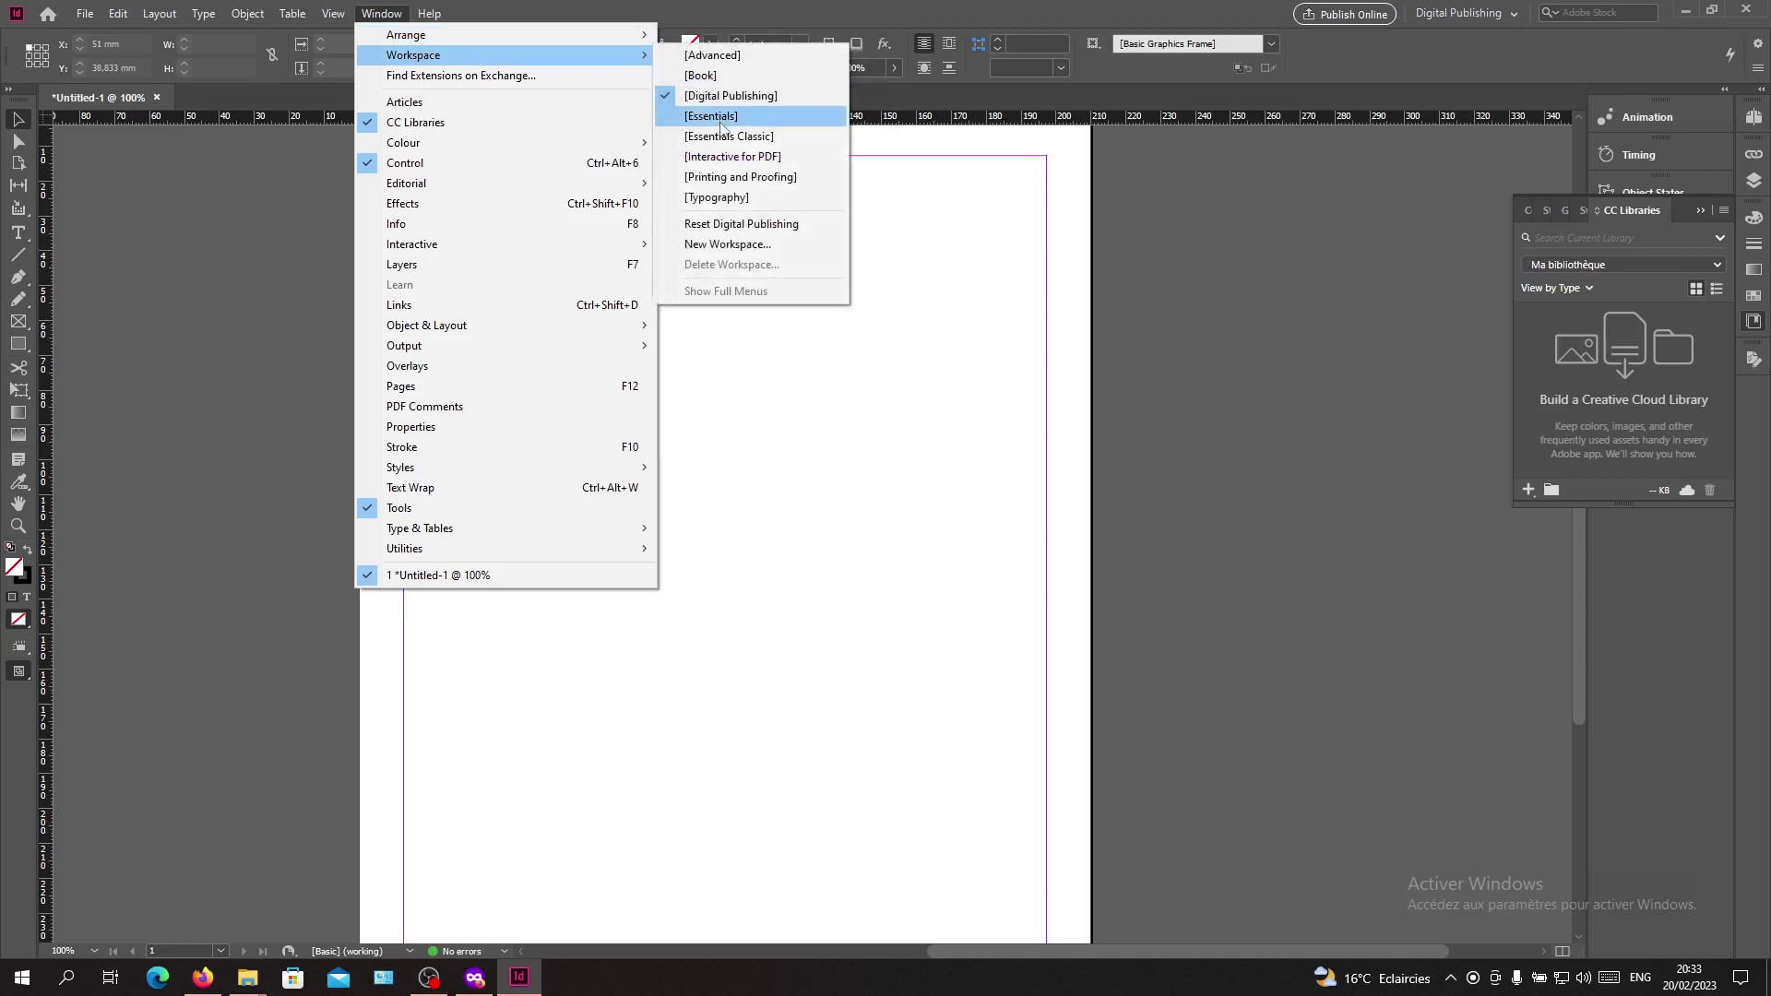
# - Switch to the Essentials workspace, reopen Window > Tools, and dock the panel at the left edge
pyautogui.click(772, 114)
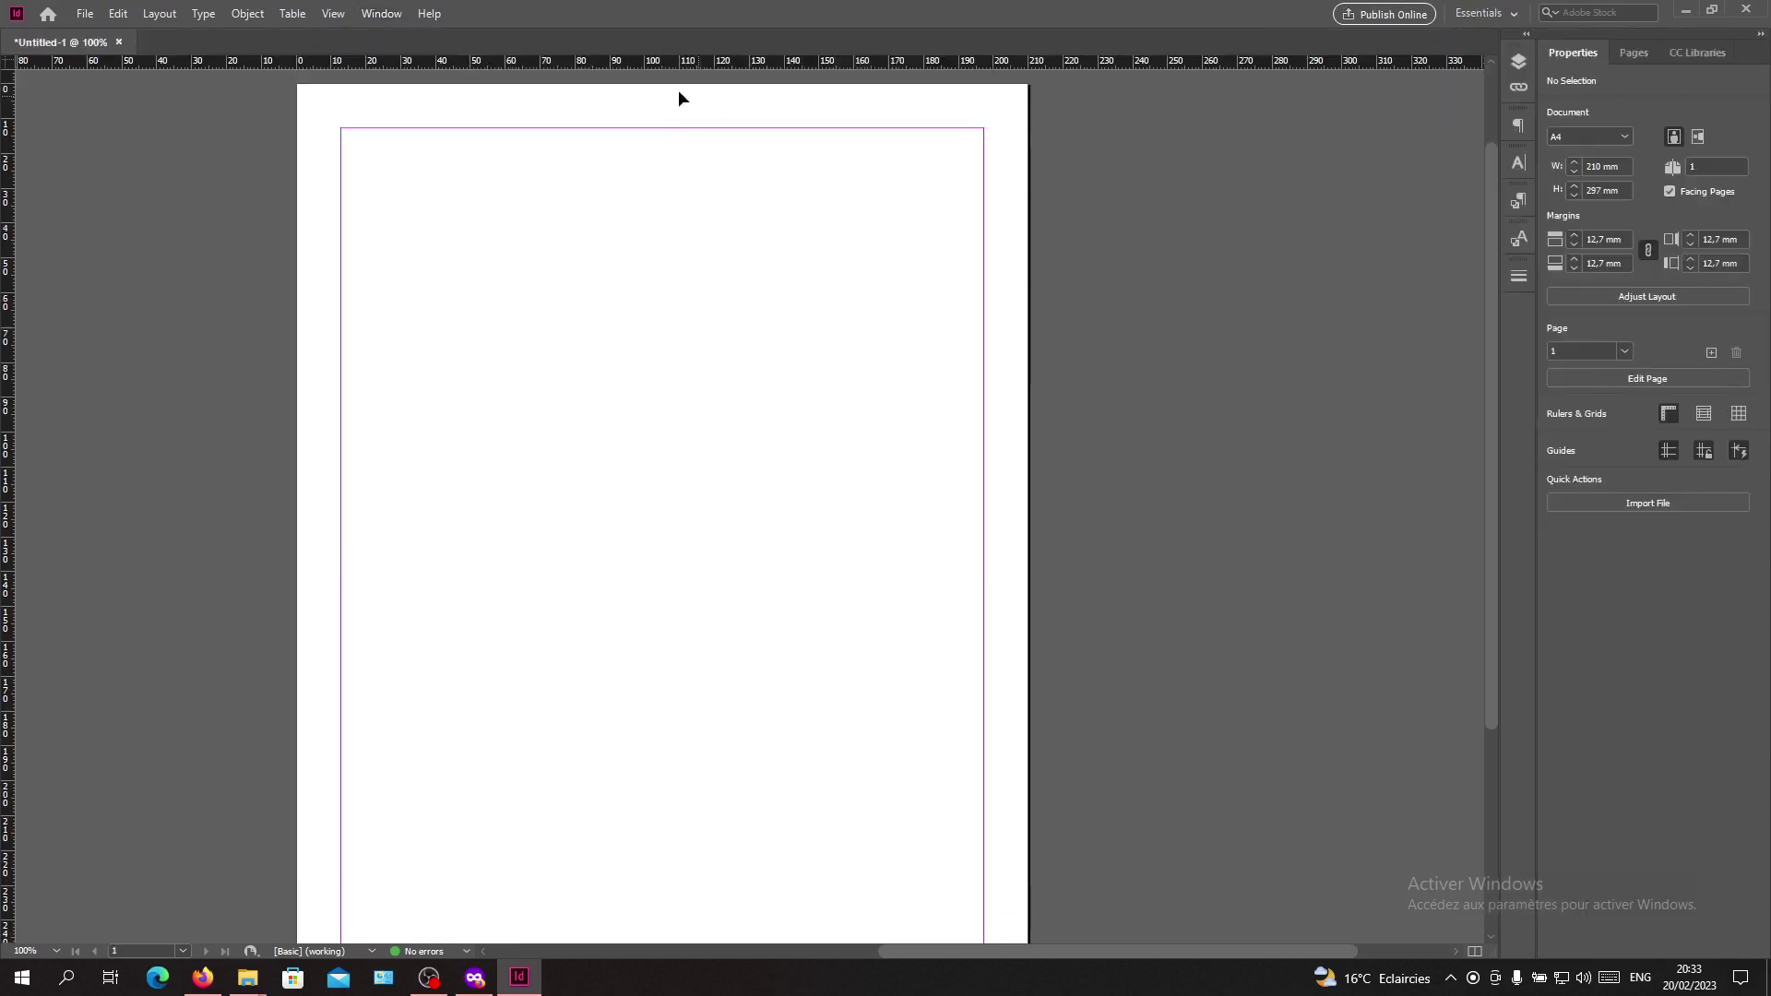
pyautogui.click(381, 13)
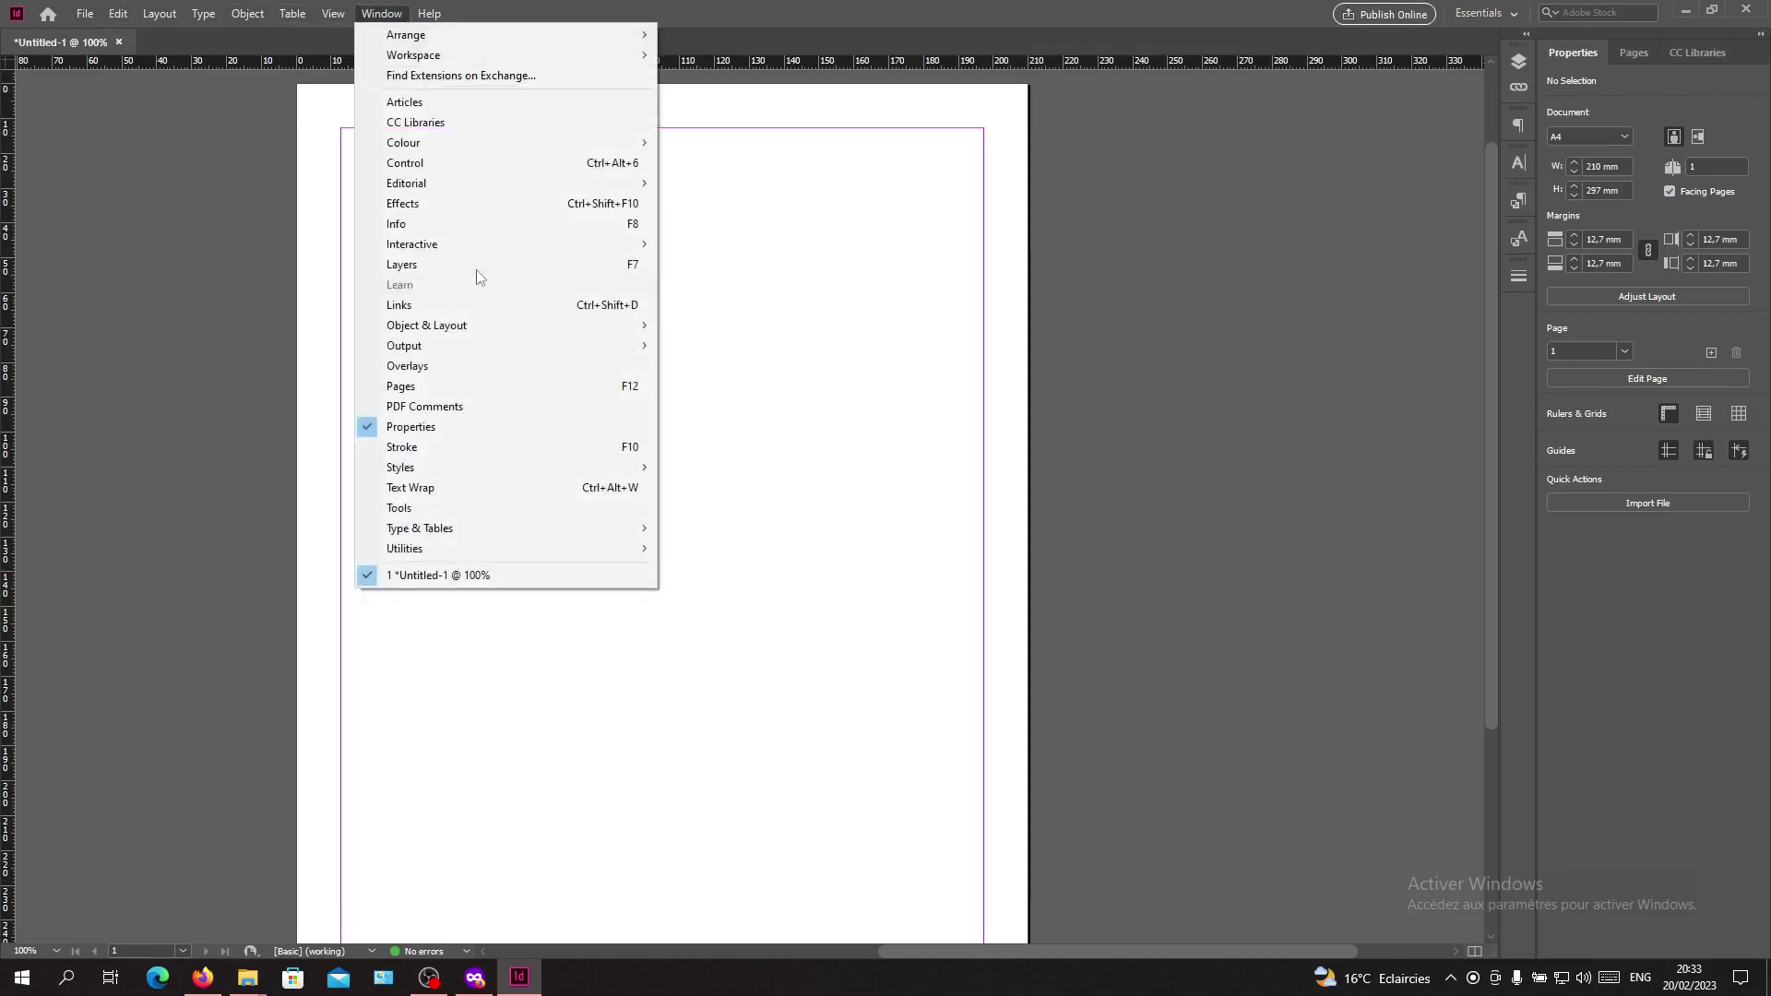
pyautogui.click(410, 508)
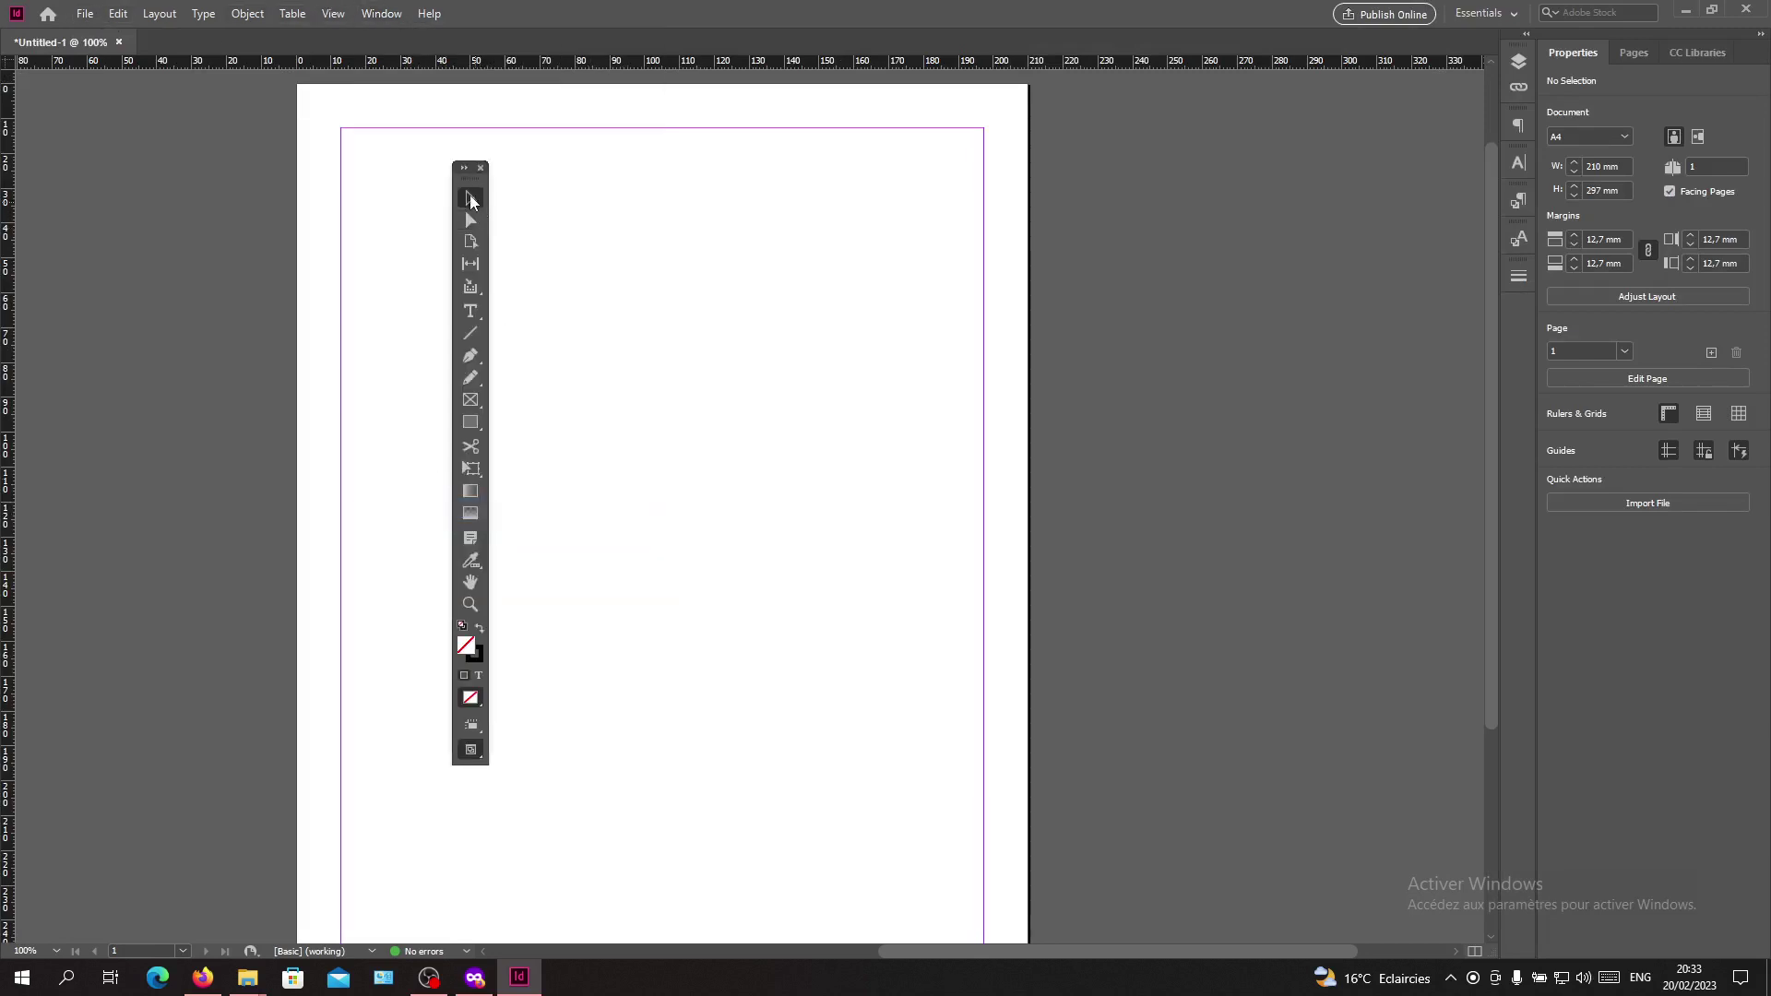
pyautogui.moveTo(470, 168); pyautogui.dragTo(20, 168)
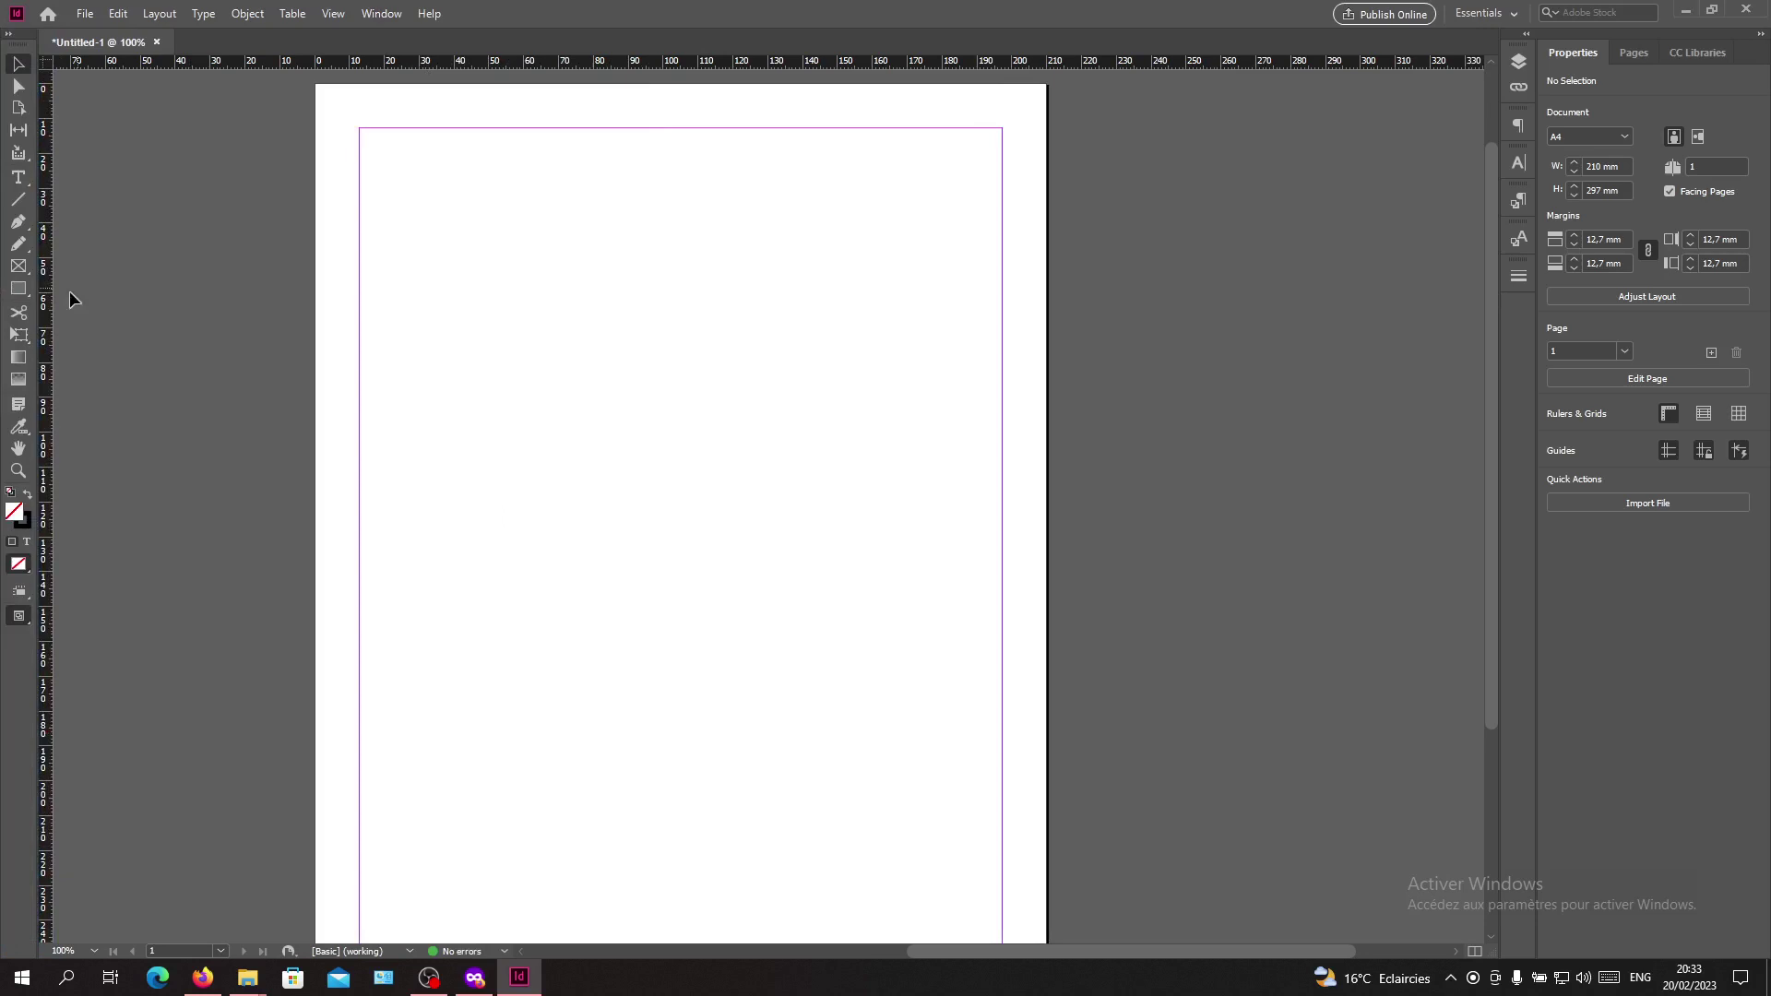